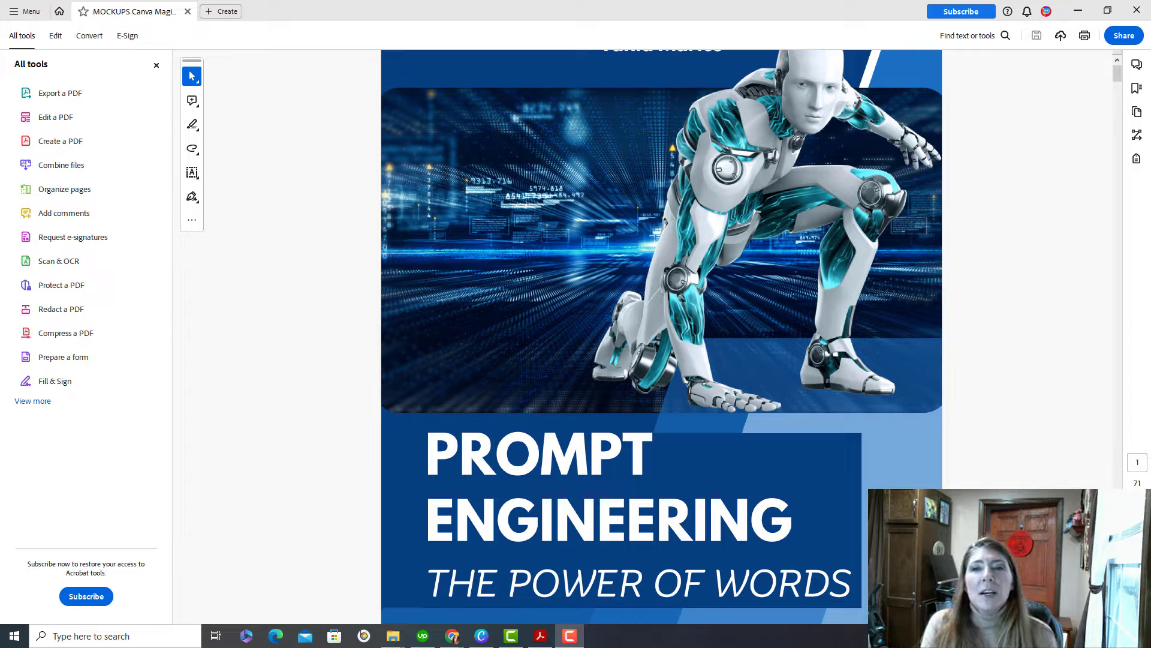
Step: Scroll the ebook past the Tokenization pages to page 20, 'What Is Canva Magic Media?'
drag(1119, 84, 1123, 119)
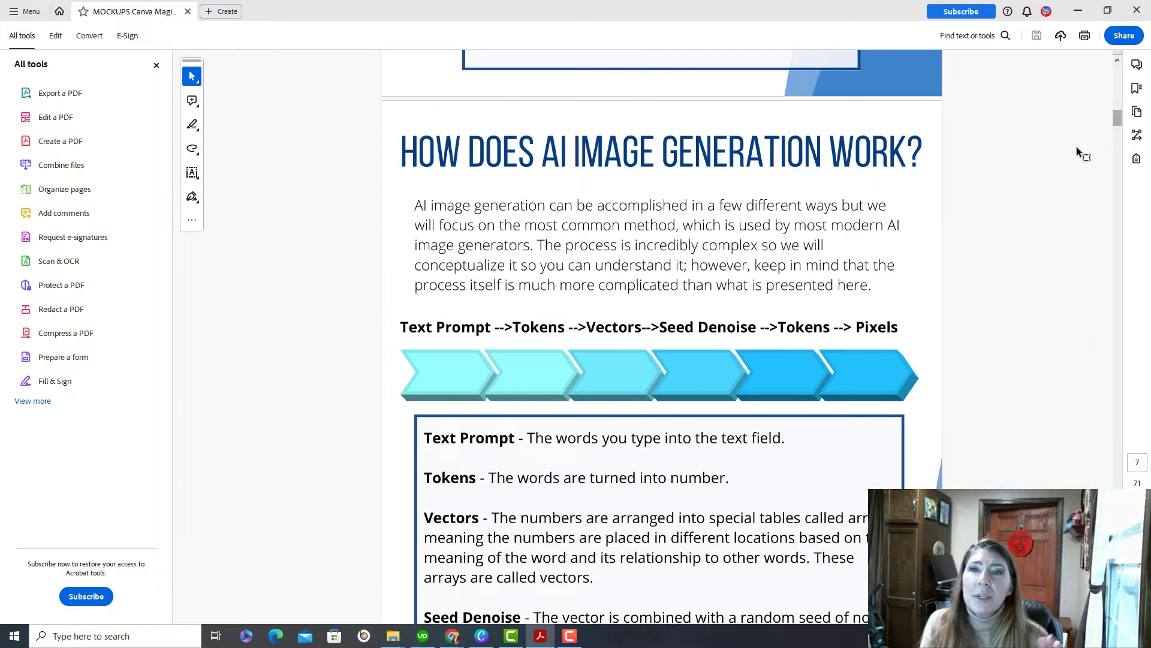
scroll(727, 358, down, 6)
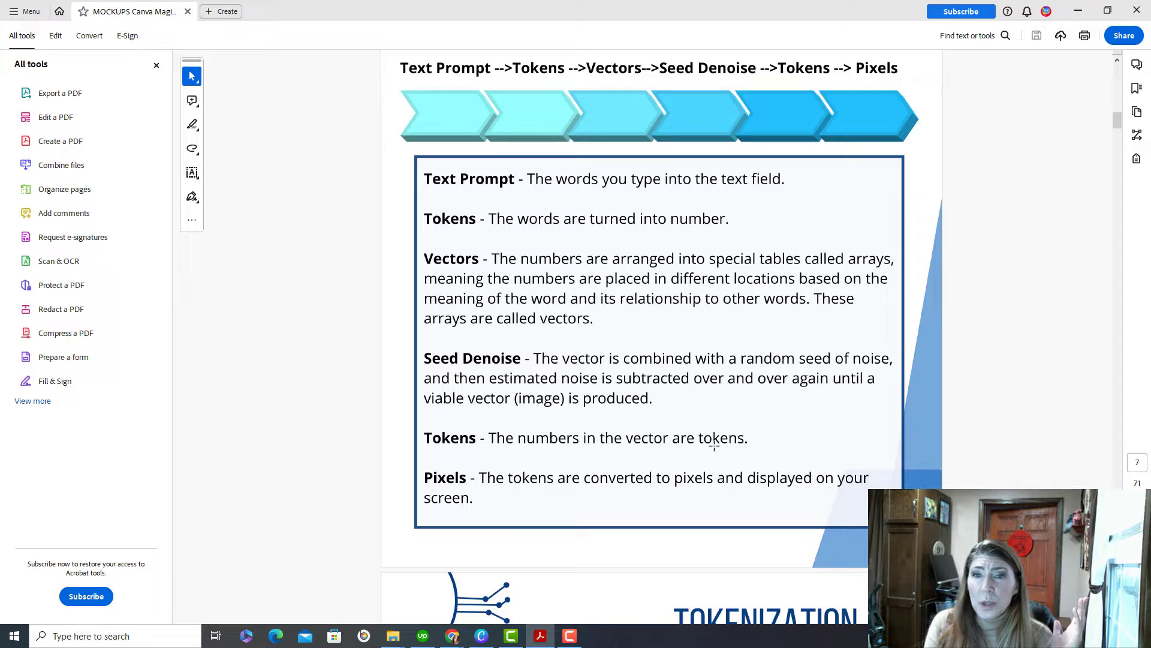
scroll(715, 450, down, 1)
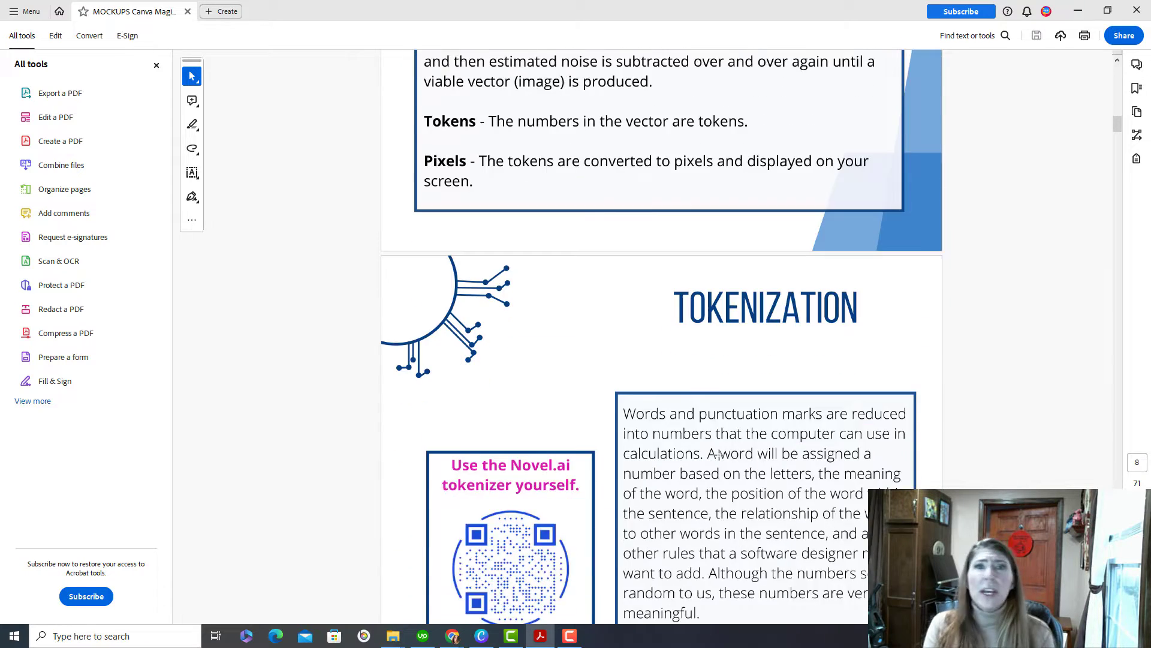
scroll(726, 451, down, 5)
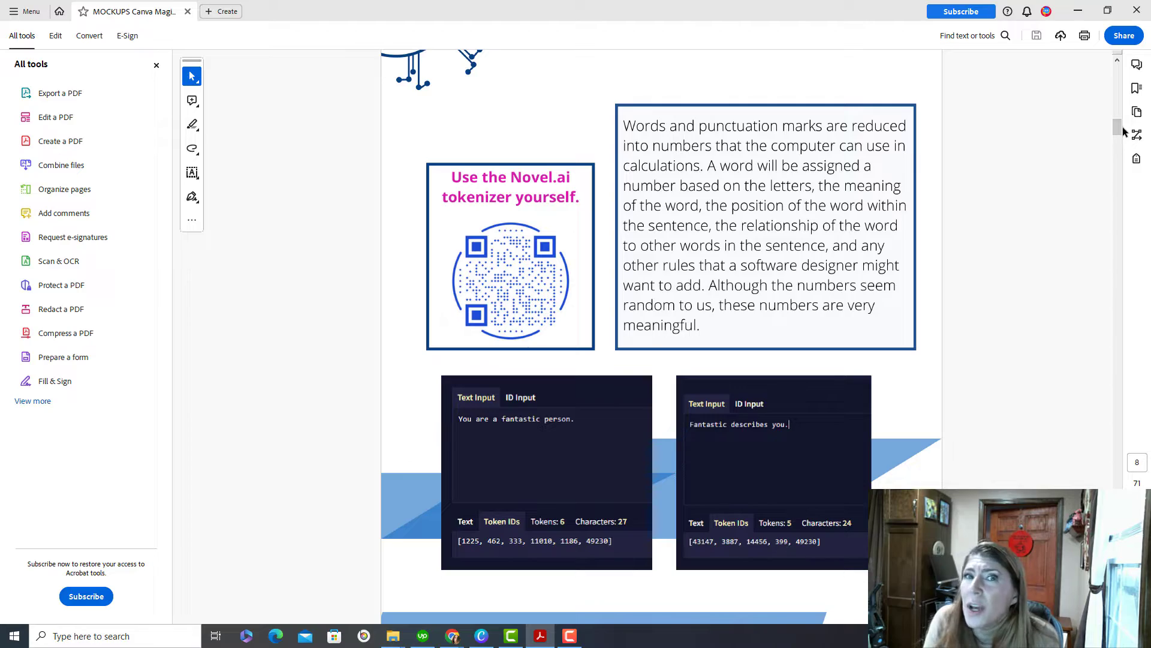
drag(1118, 133, 1116, 217)
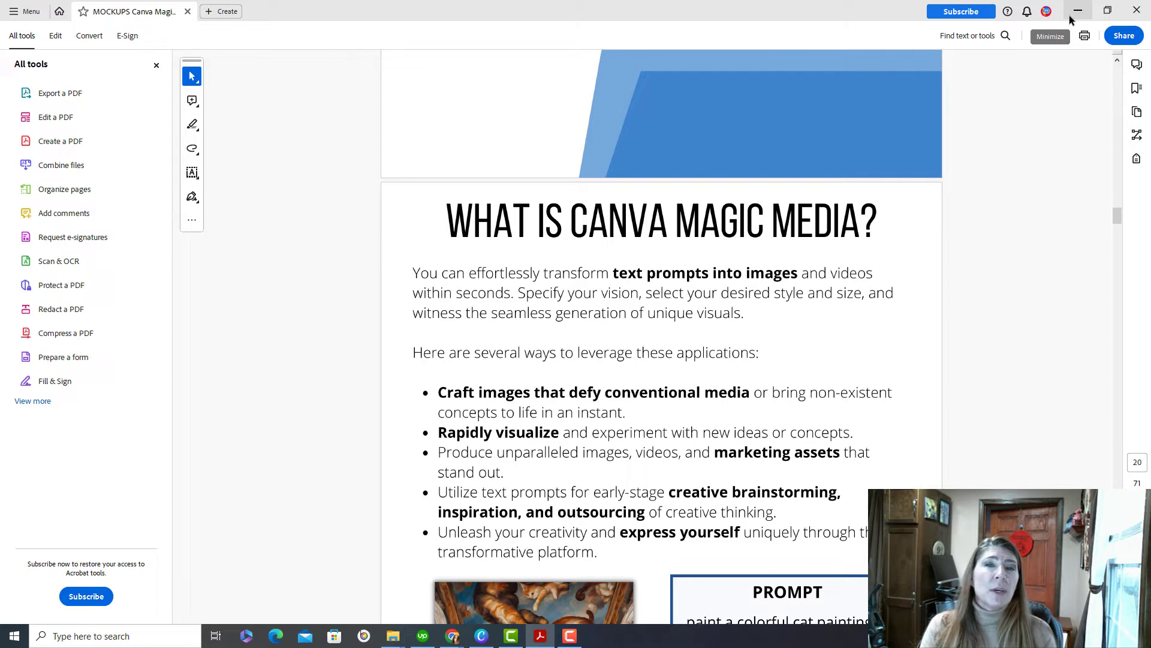
Step: Scroll past the shot-type and subject pages to page 51, 'How to Use the Prompt Builder'
scroll(792, 335, down, 1)
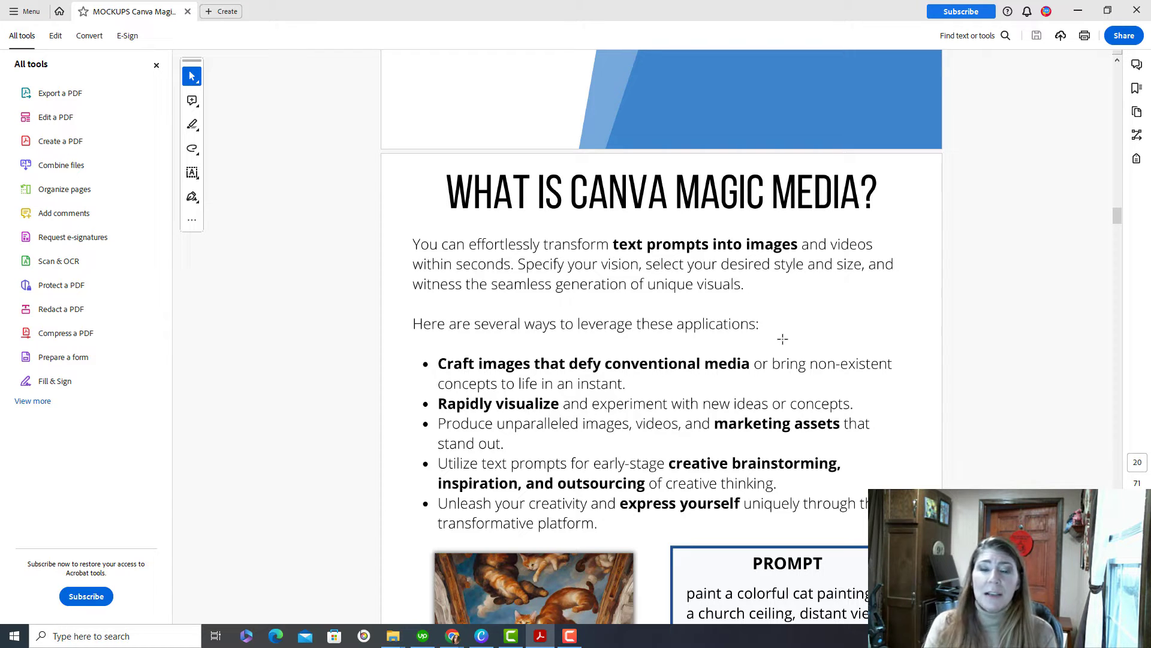
scroll(804, 308, down, 6)
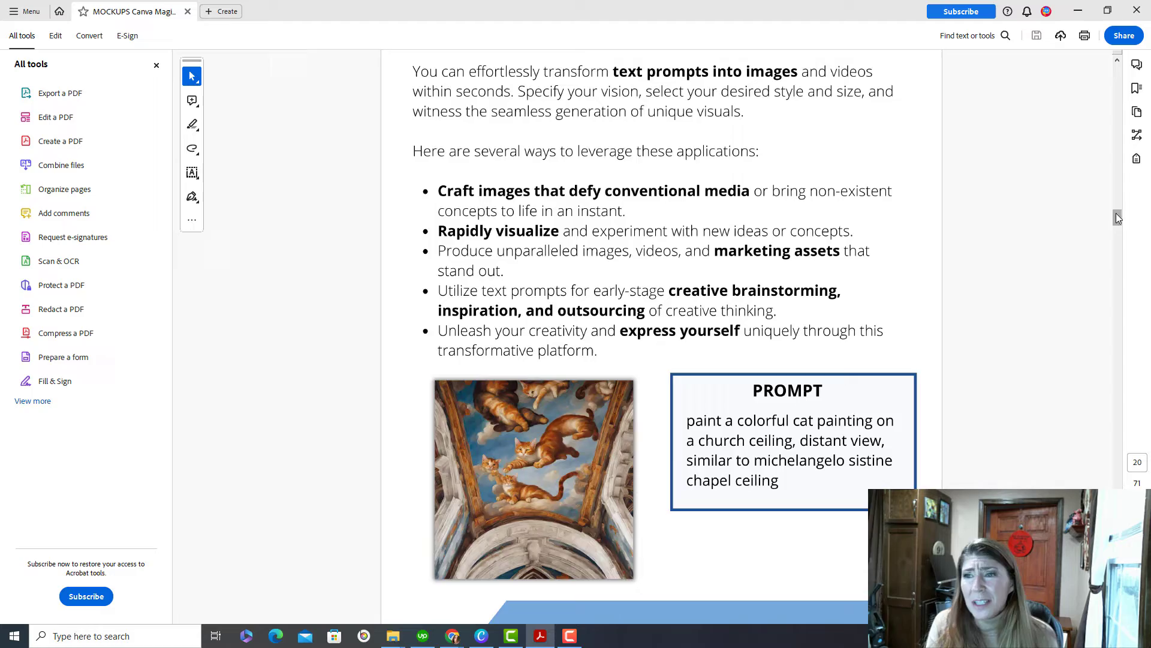
drag(1117, 215, 1116, 315)
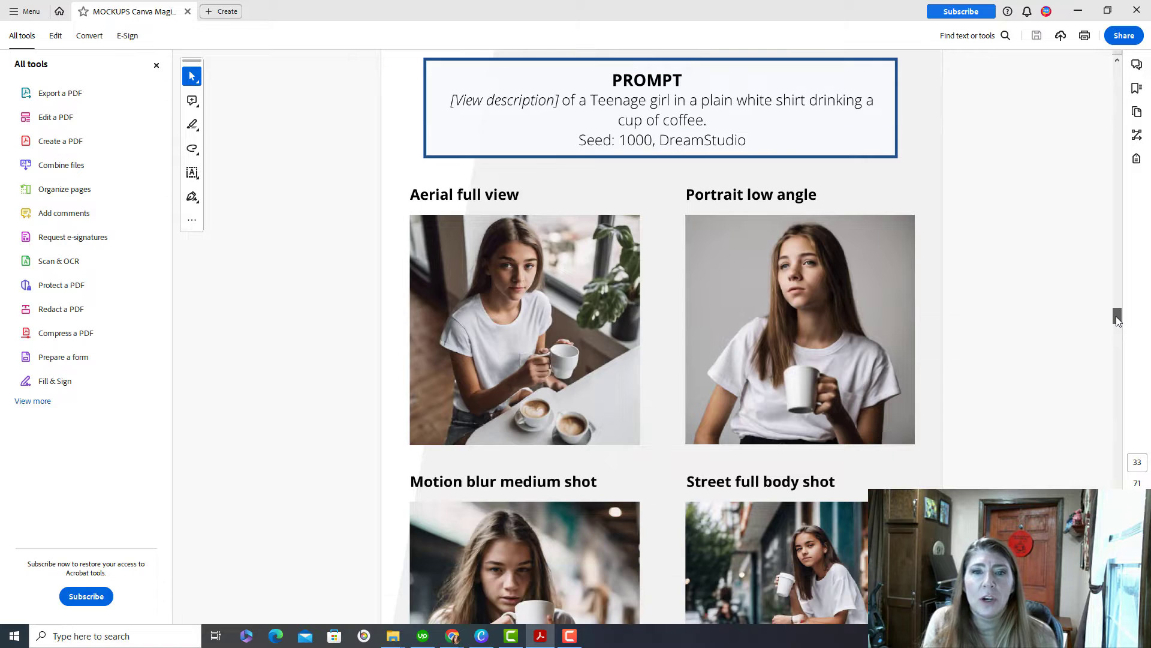
scroll(913, 376, down, 1)
scroll(914, 360, up, 10)
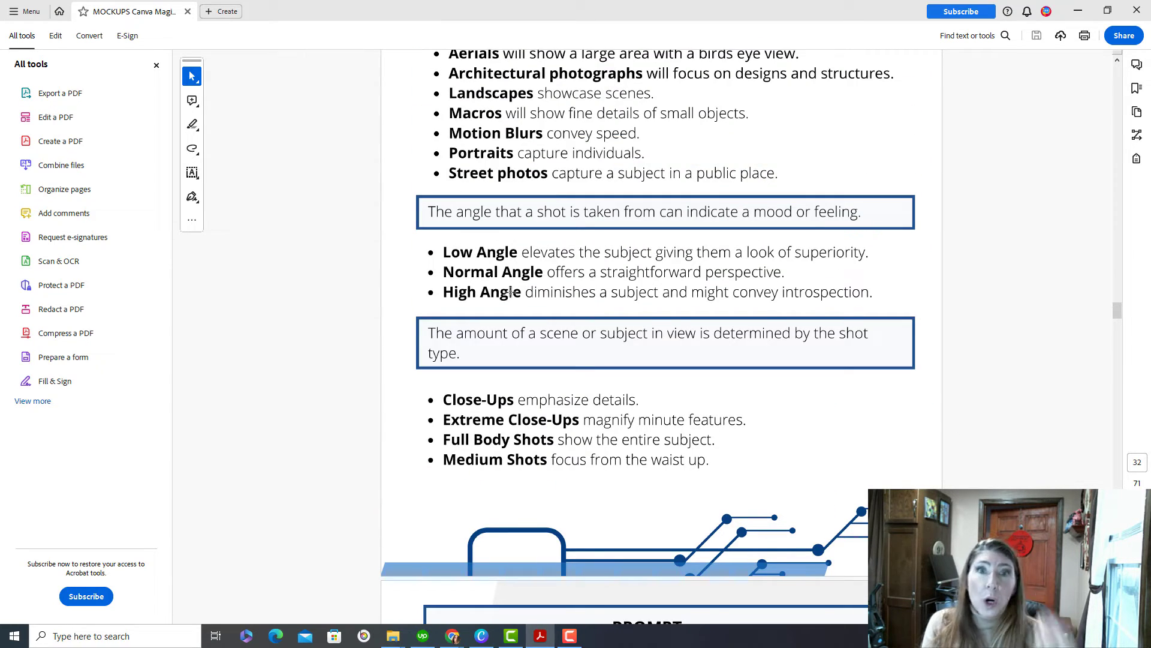
scroll(512, 342, down, 3)
scroll(512, 342, down, 6)
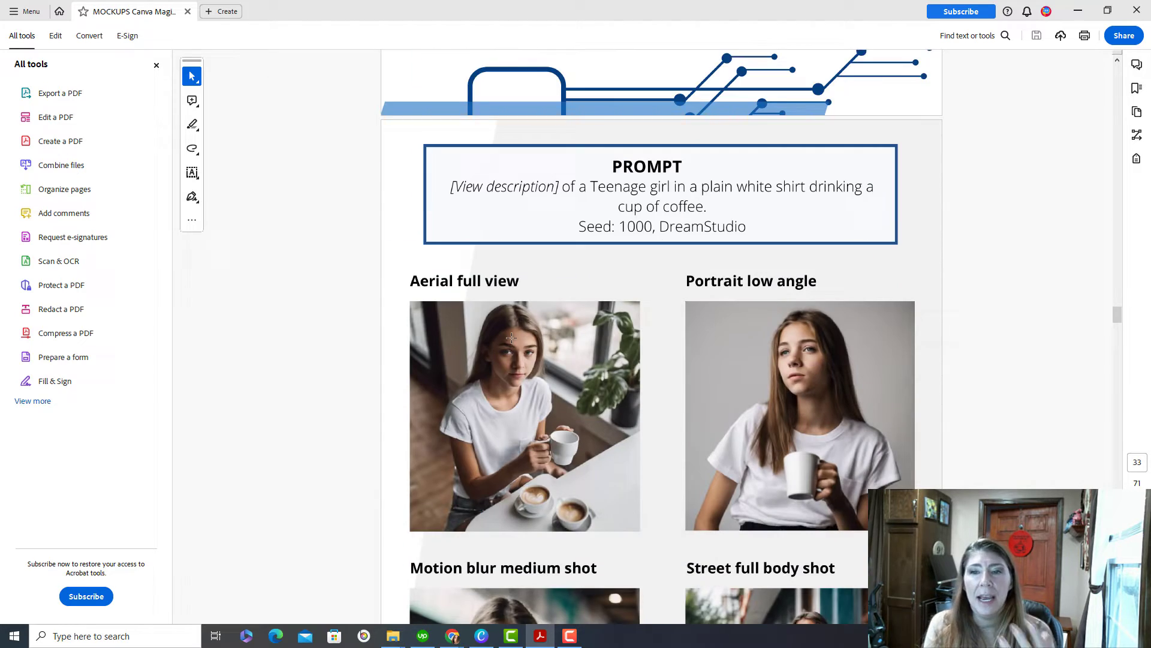
scroll(510, 336, down, 7)
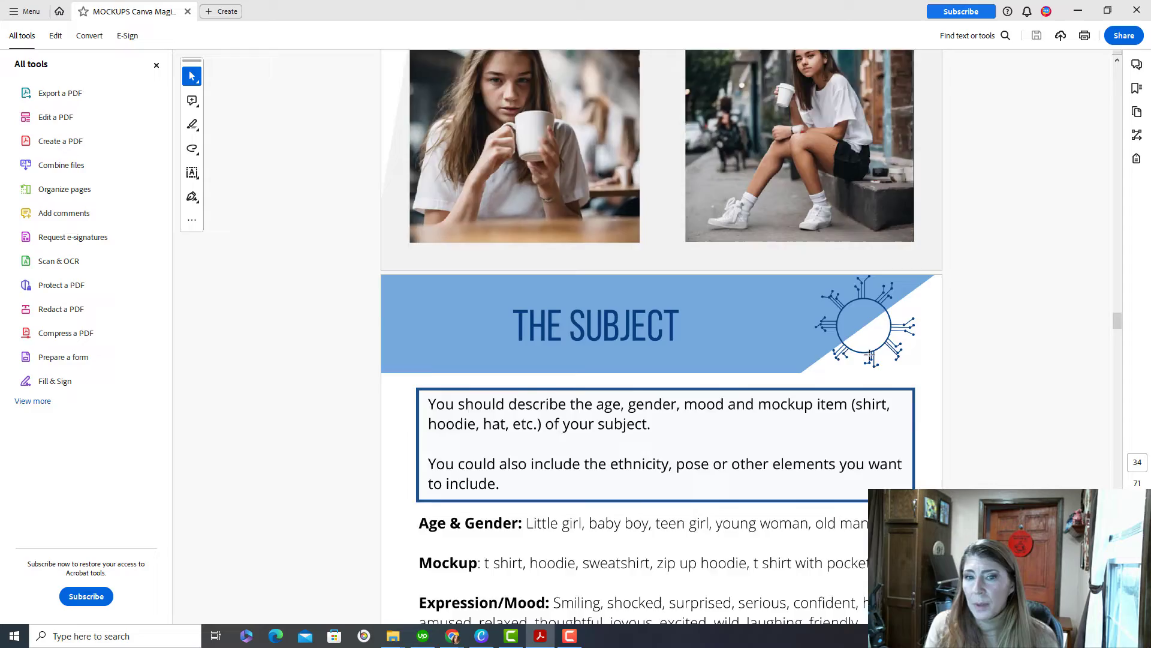
scroll(694, 403, down, 9)
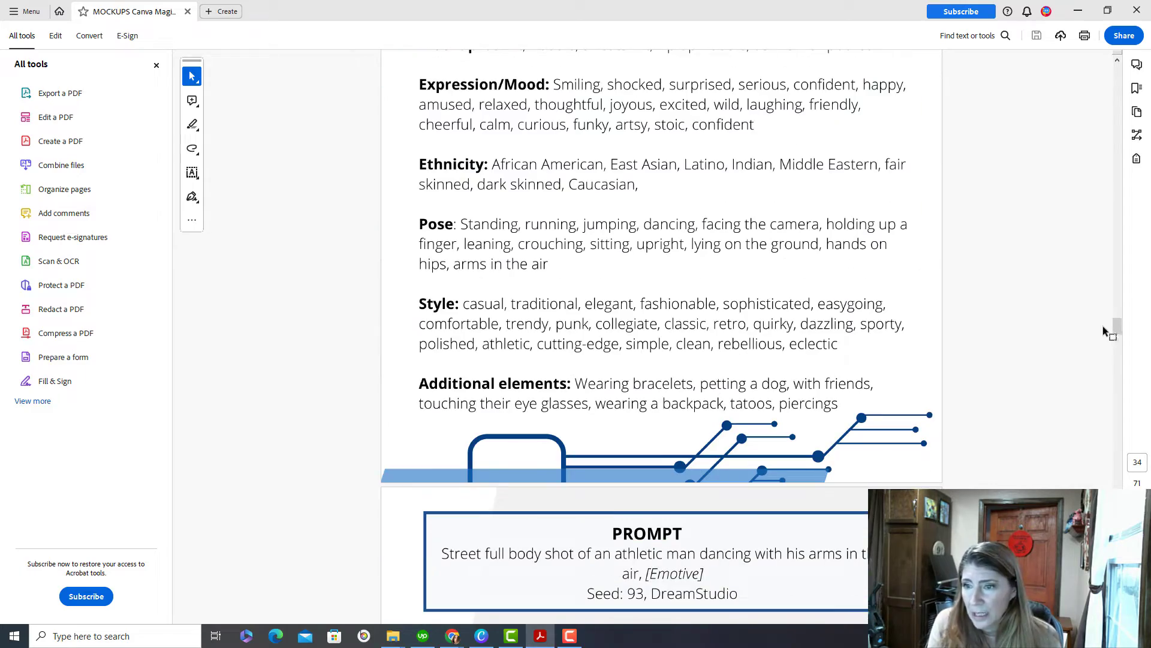
drag(1114, 325, 1111, 455)
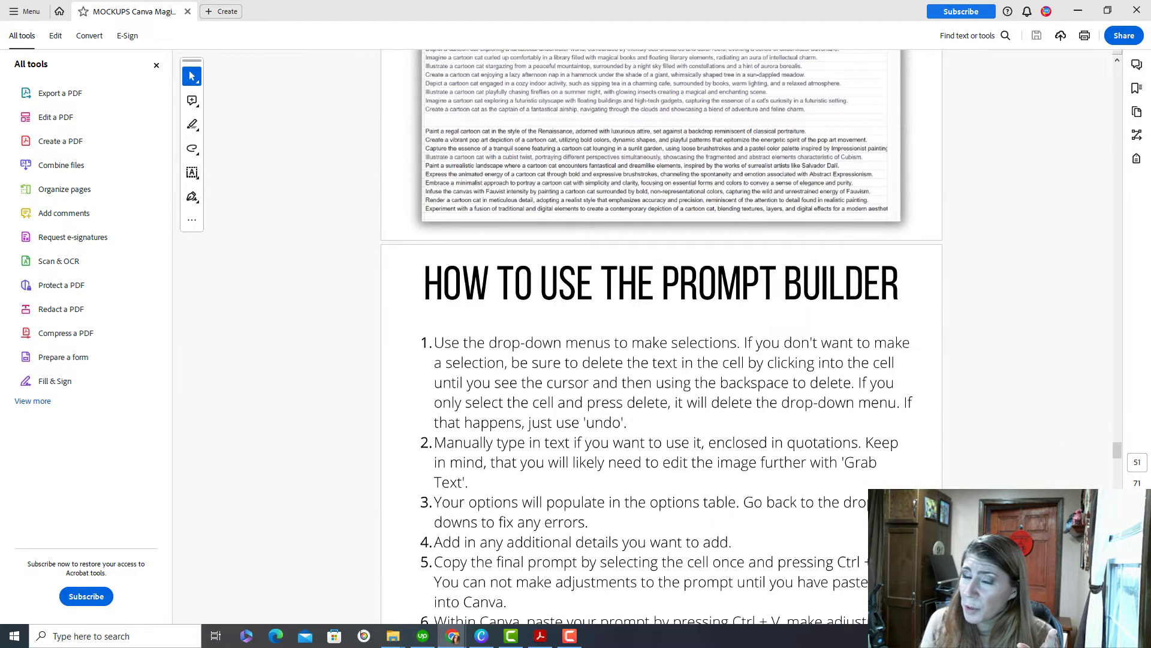
Step: In the prompt builder sheet, pick Motion blur, high angle and little boy as subject
click(452, 636)
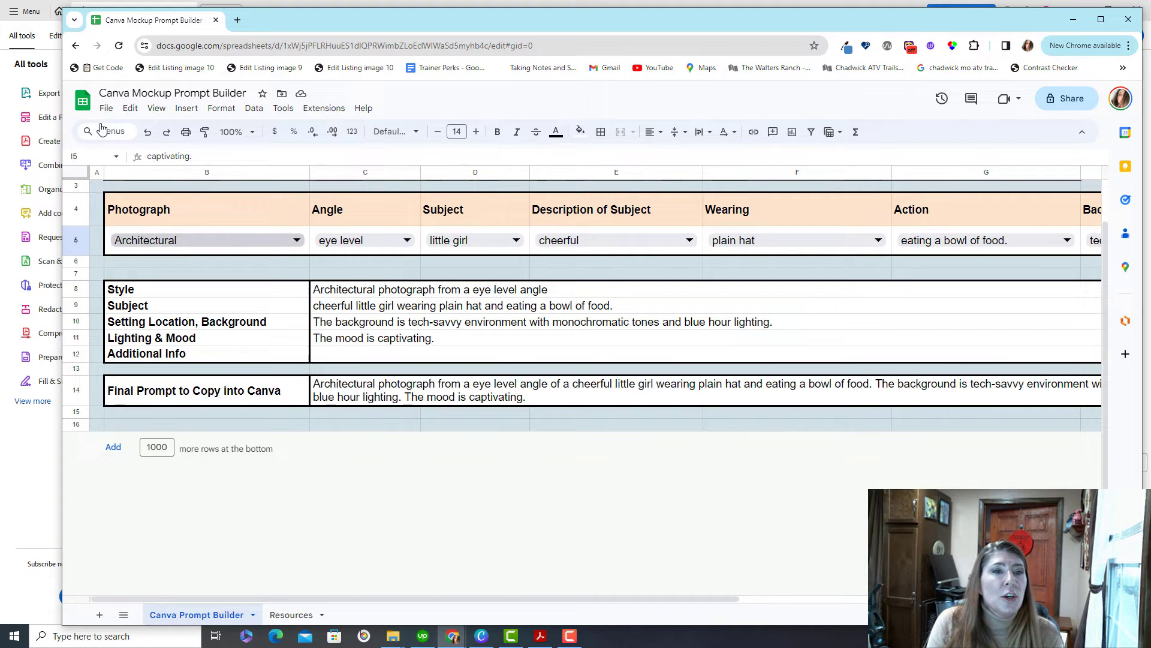
click(171, 250)
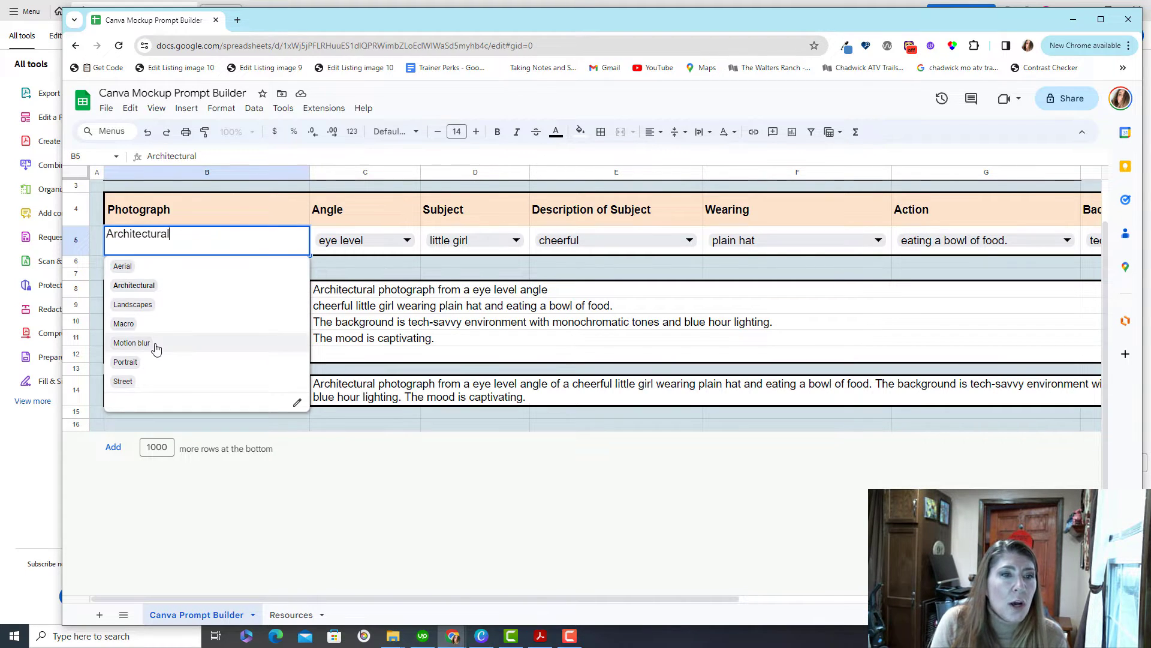
click(154, 343)
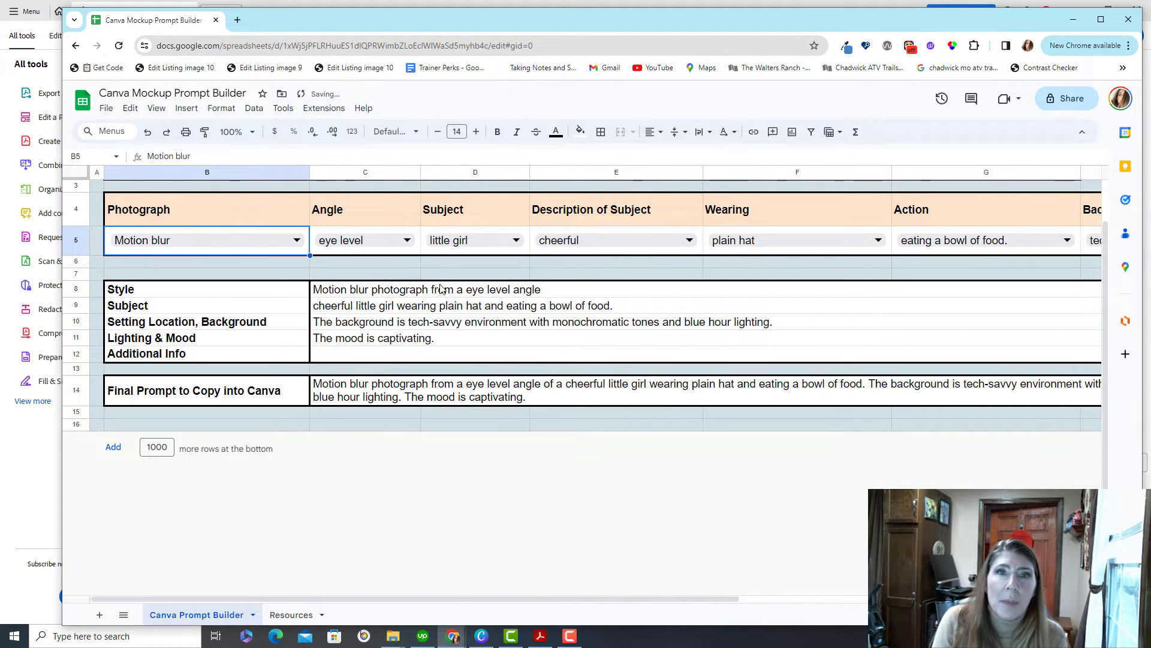
click(380, 247)
click(327, 303)
click(454, 243)
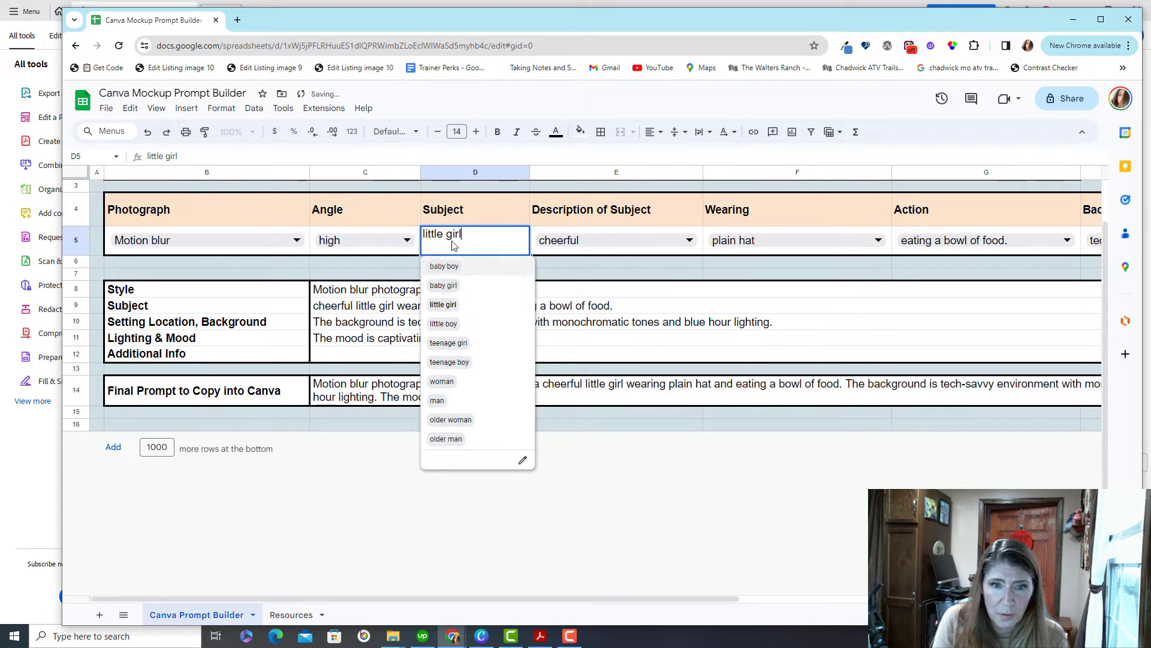
click(456, 326)
Step: Describe the subject as relaxed, wearing a long sleeved t shirt, lying on the ground
click(571, 250)
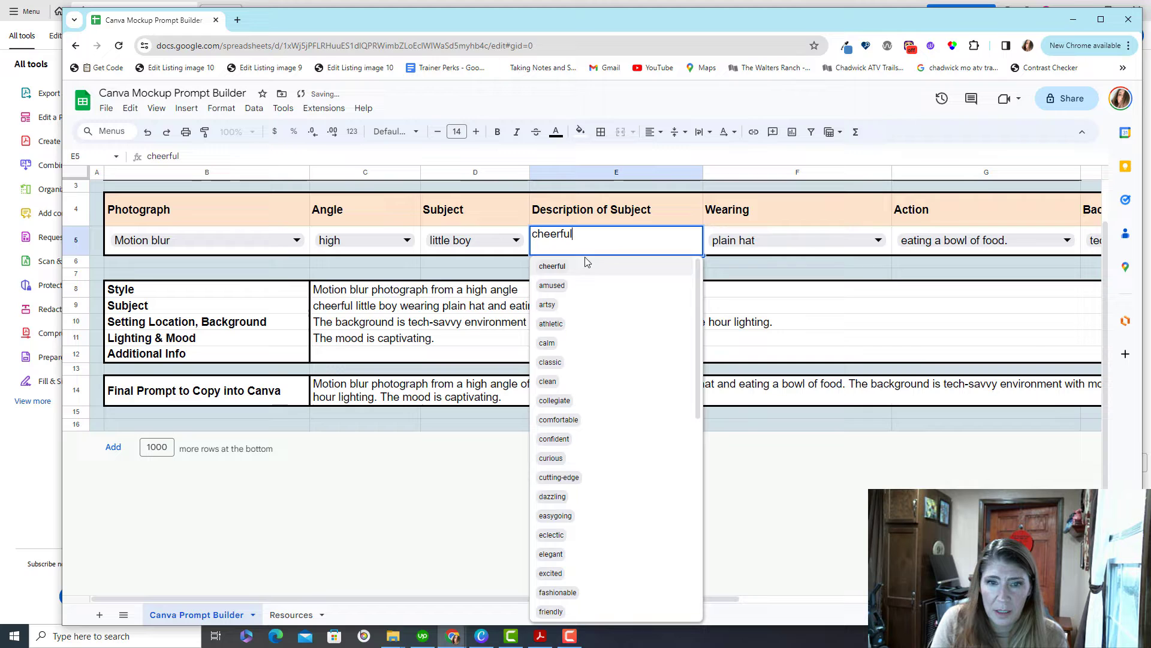
scroll(585, 509, down, 3)
scroll(580, 509, up, 1)
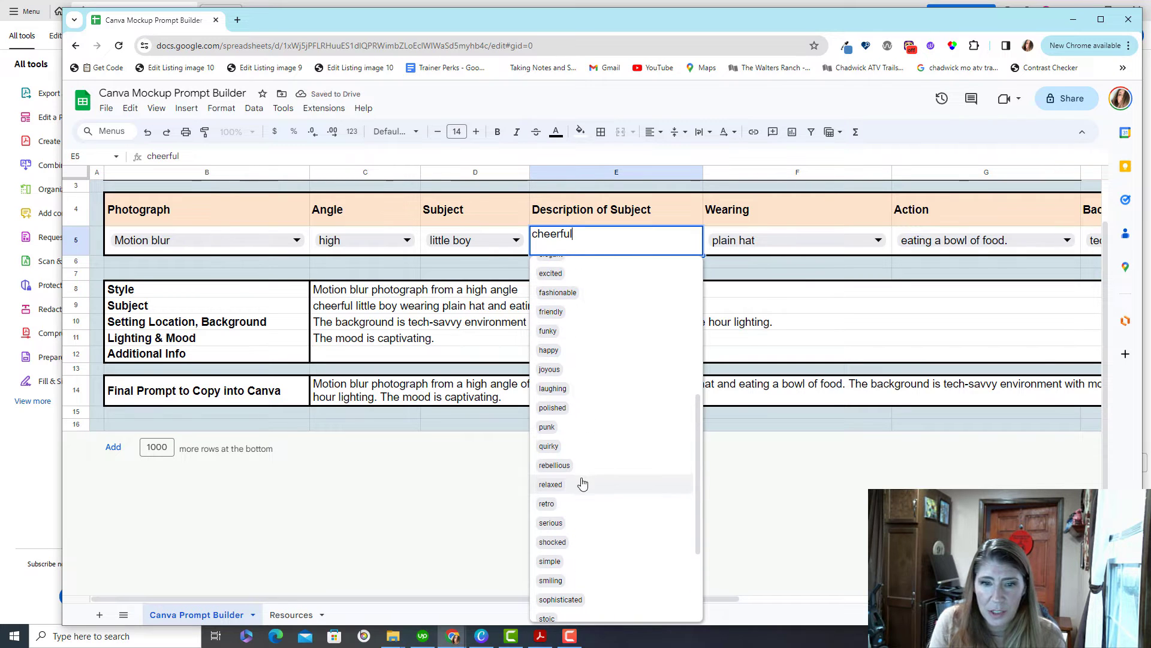
click(577, 482)
click(761, 246)
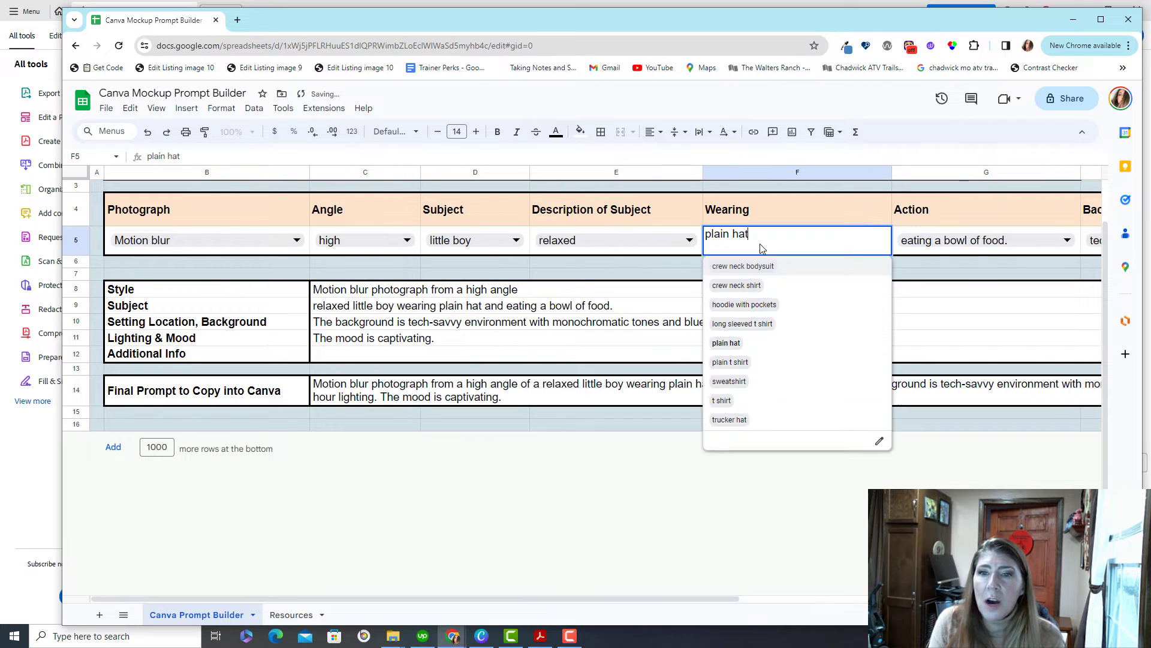
click(759, 325)
click(953, 246)
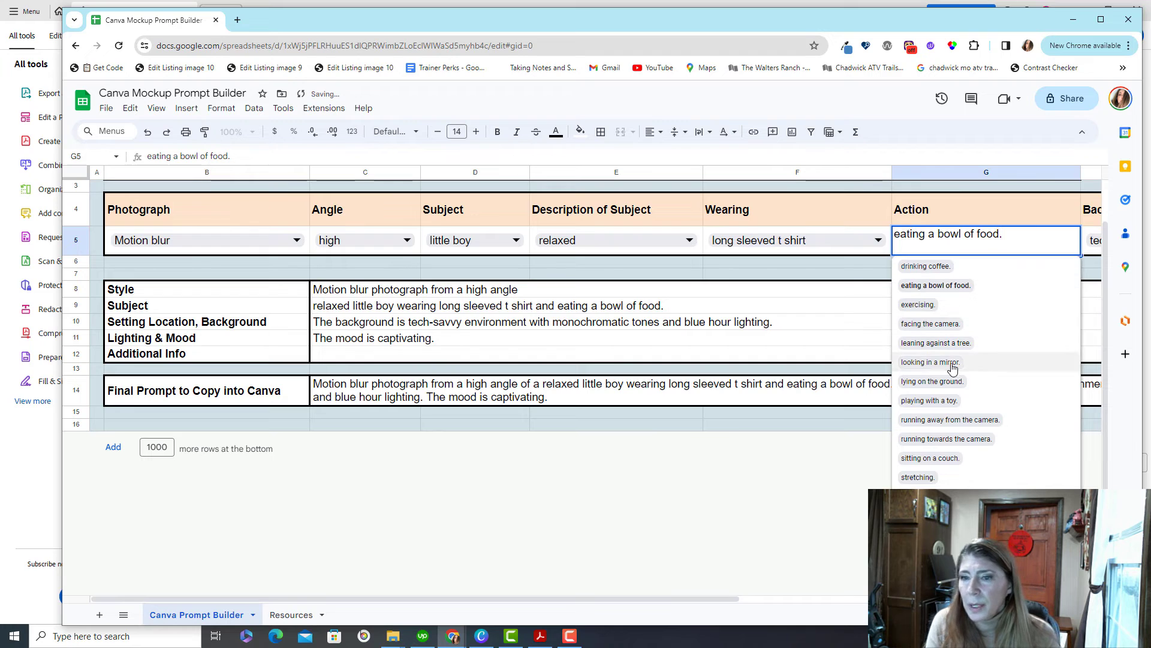
click(942, 381)
click(680, 597)
drag(680, 596, 971, 596)
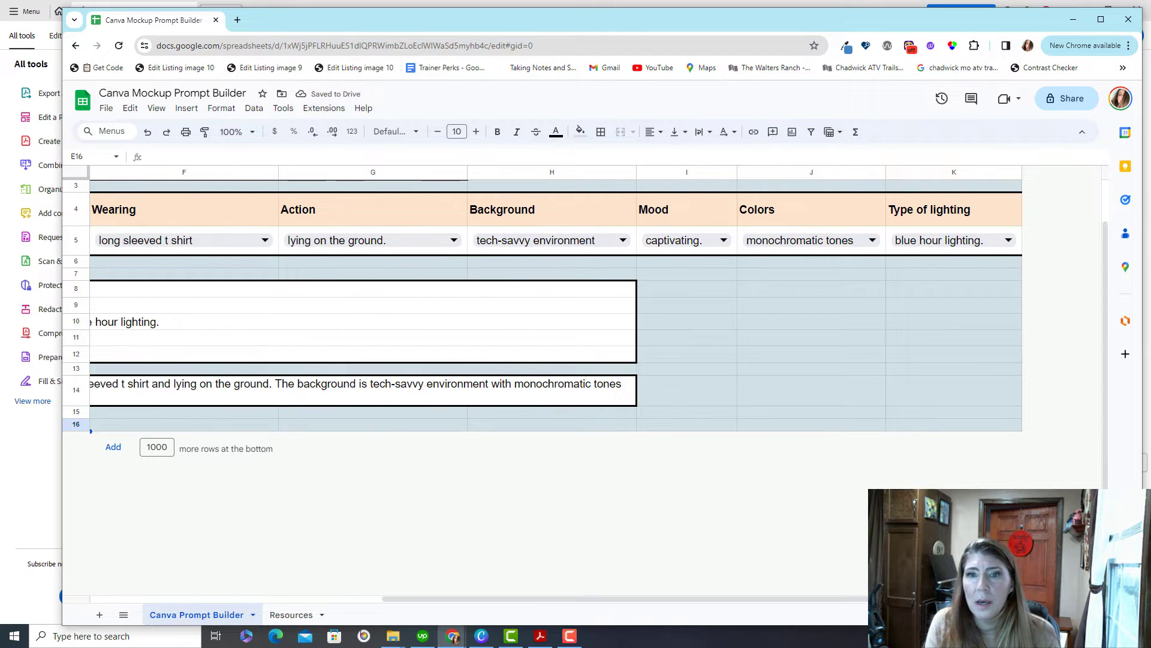
Step: Set the H5 background to antique wallpaper, leaving the Mood unchanged
click(561, 240)
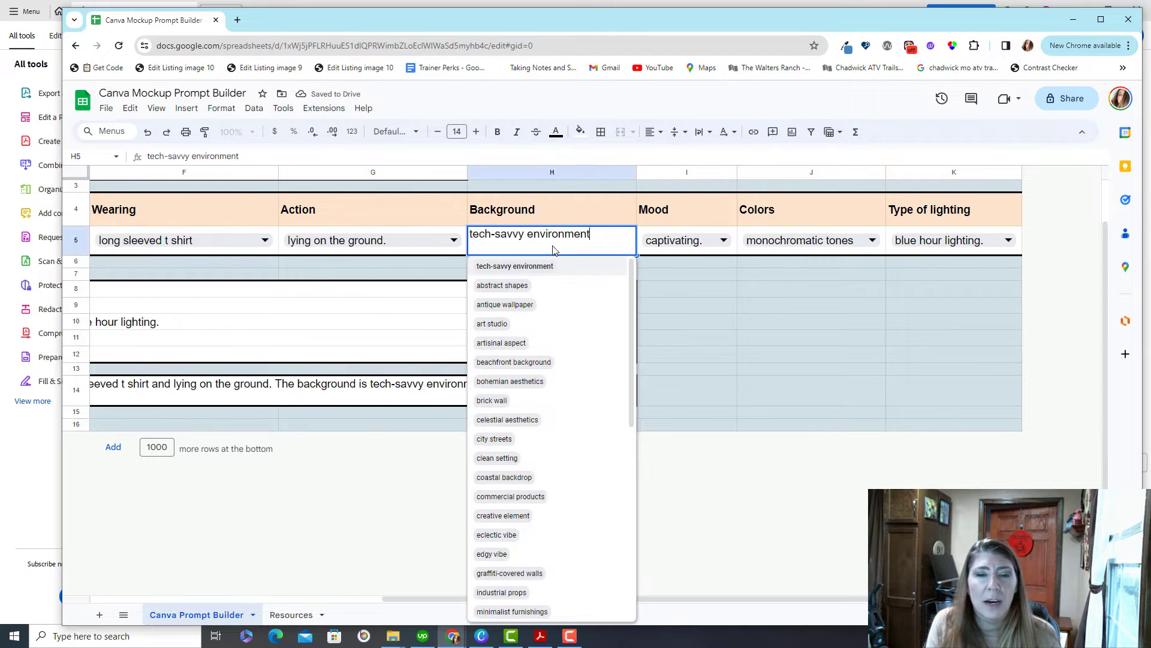
click(565, 305)
click(694, 239)
click(696, 239)
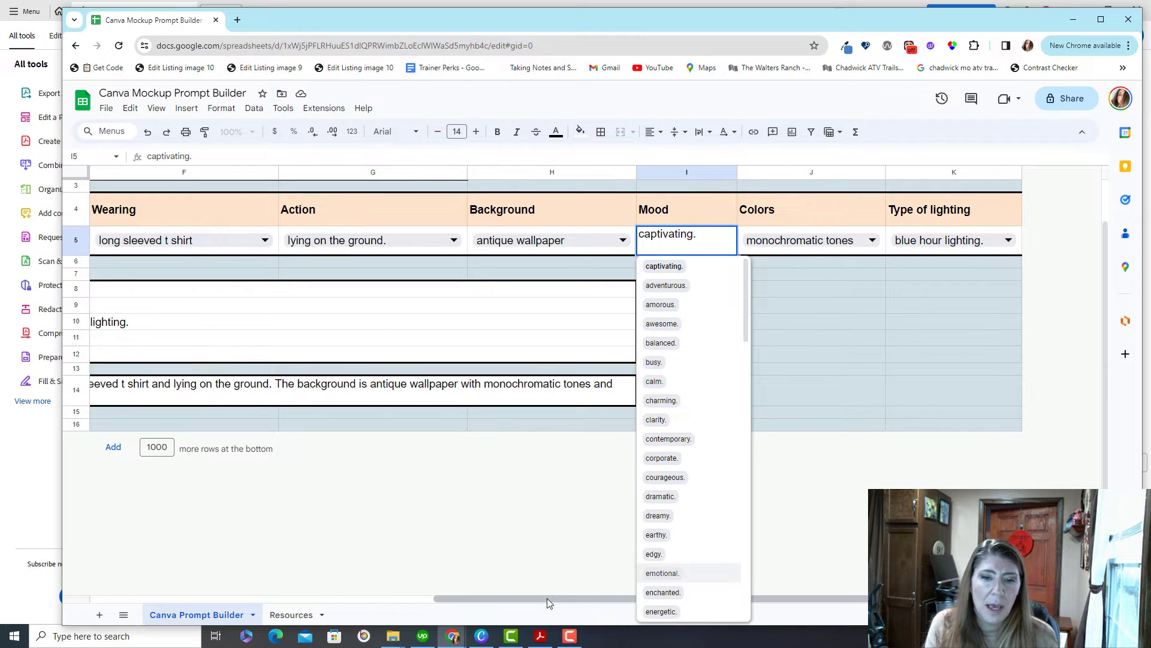
drag(547, 598, 308, 599)
click(456, 427)
click(357, 304)
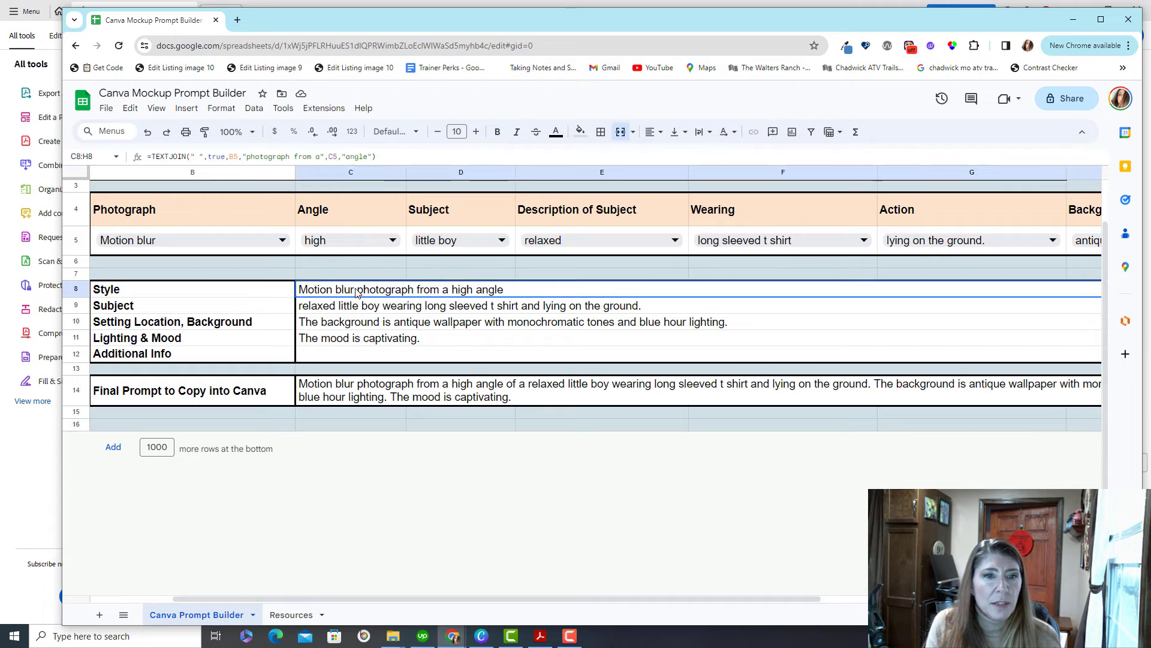
Step: Enter 'I'm using a Holga camera.' in the Additional Info cell C12
click(358, 327)
click(364, 341)
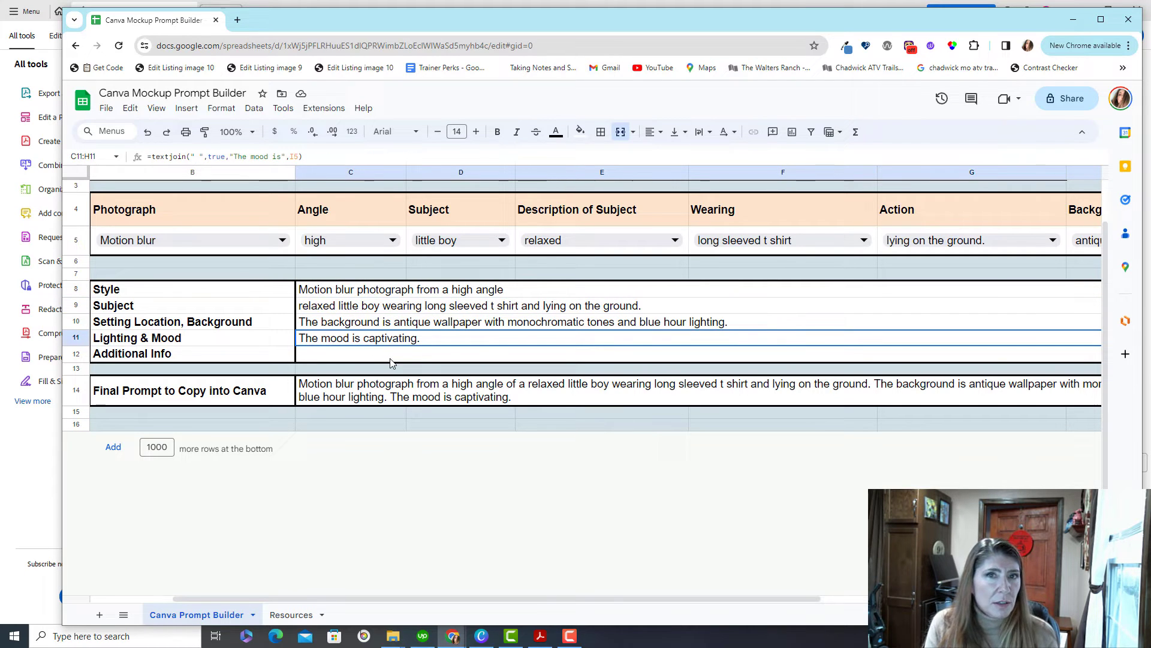
click(430, 357)
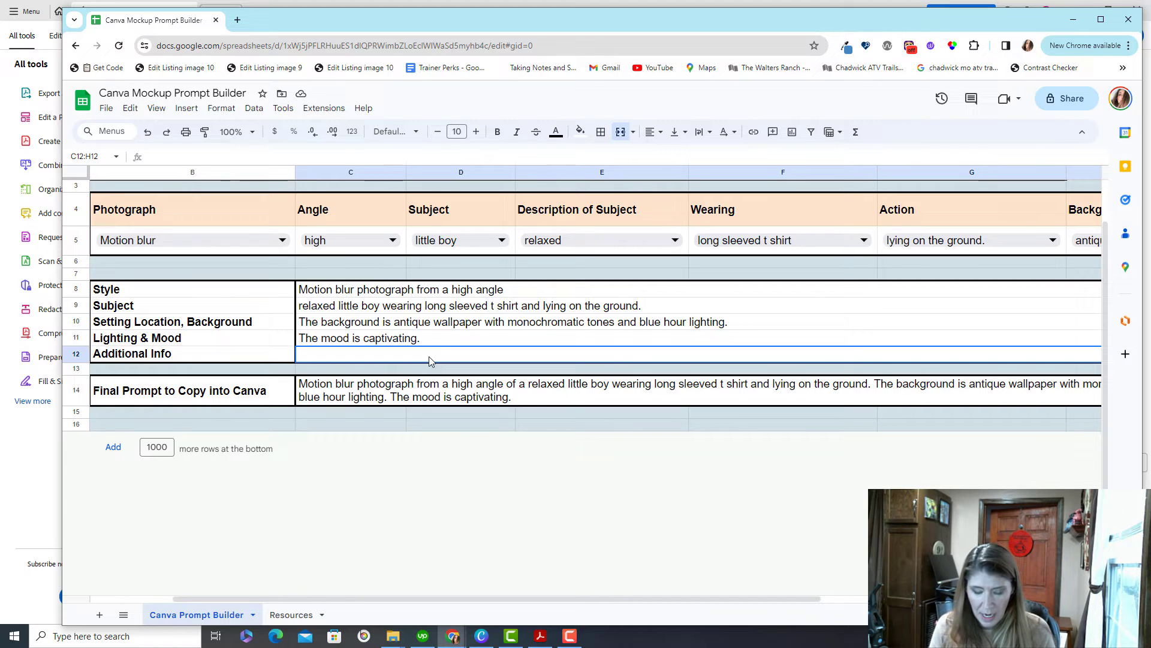
text(I'm using a )
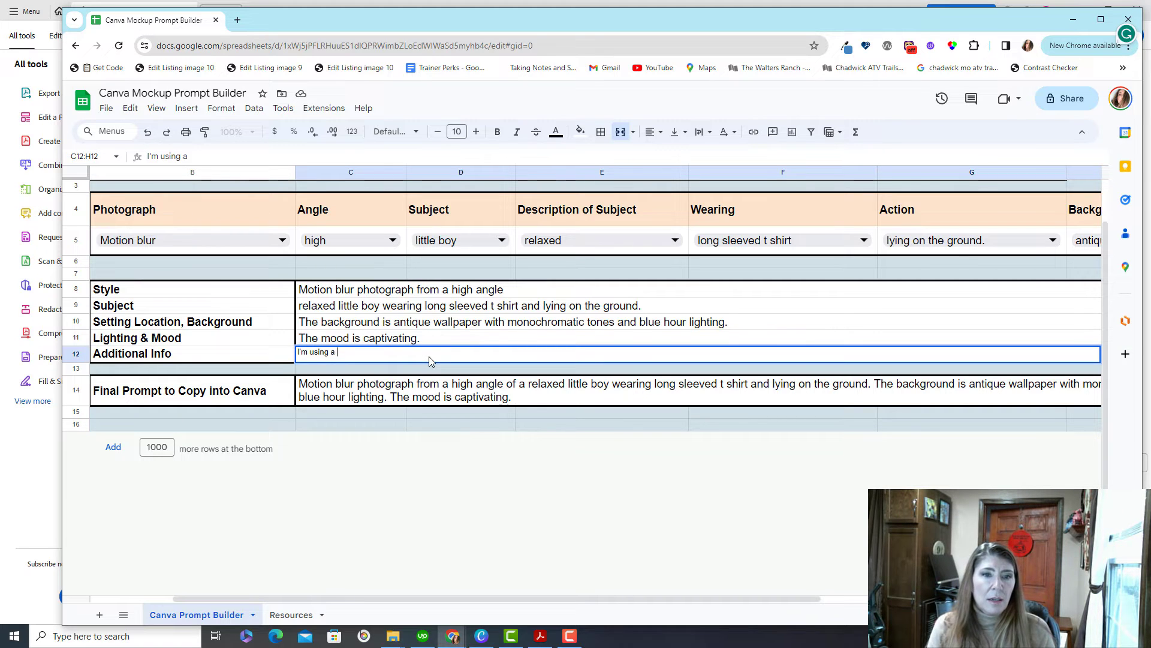
text(Holga )
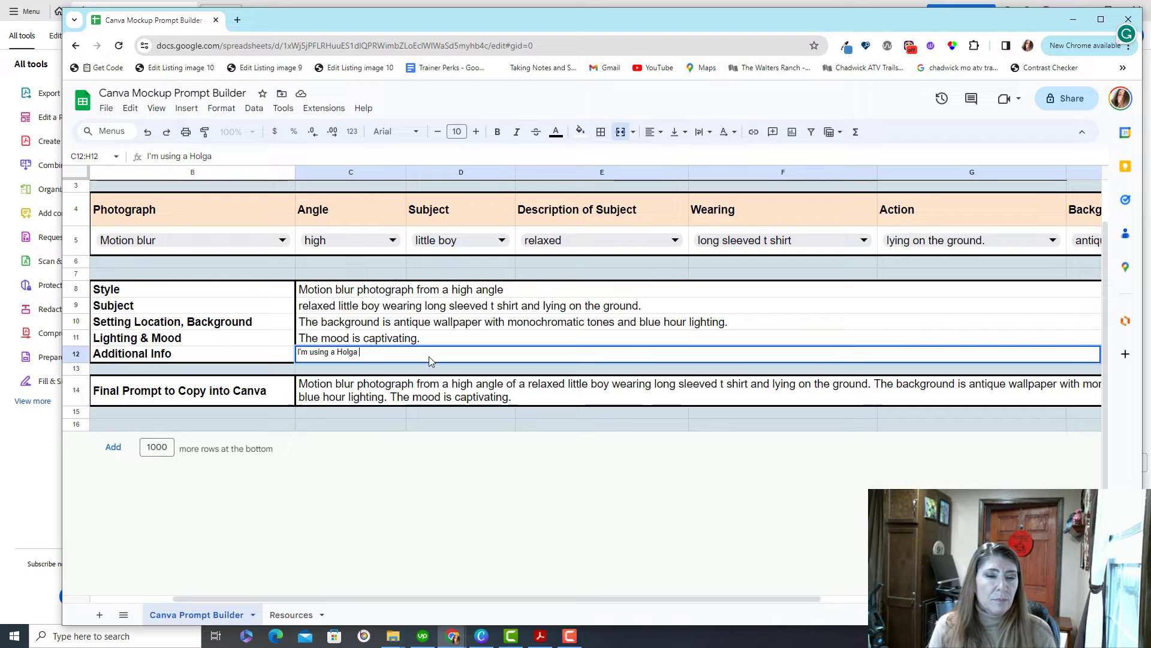
text(camera.)
key(Return)
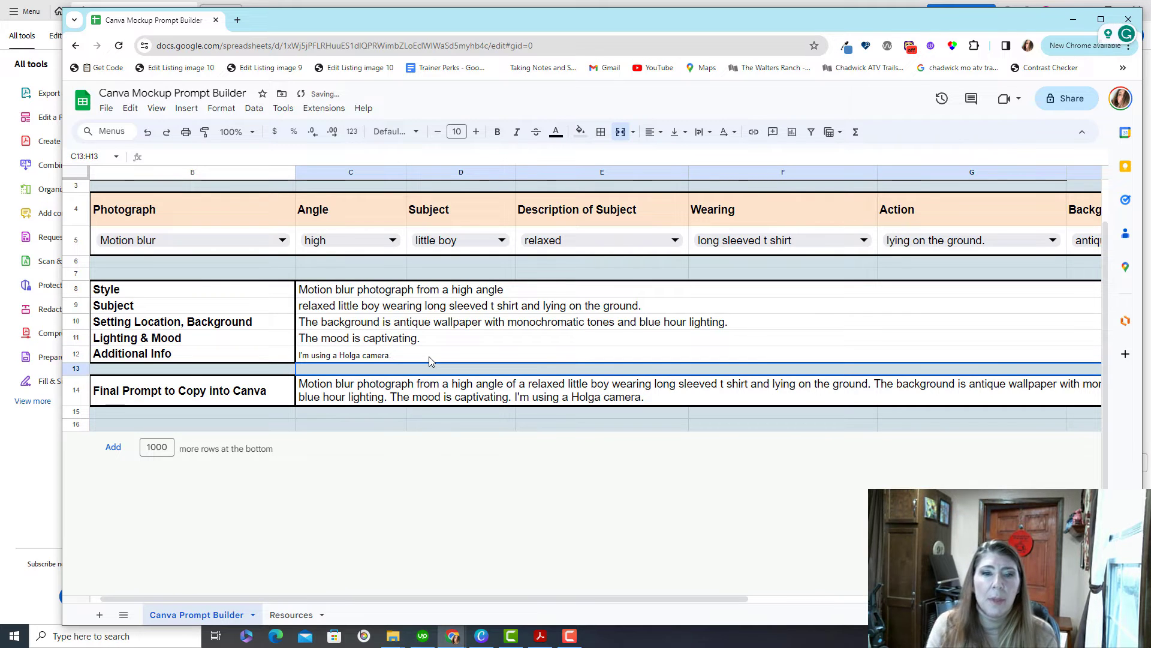
Step: Copy the final prompt from merged cell C14
click(480, 399)
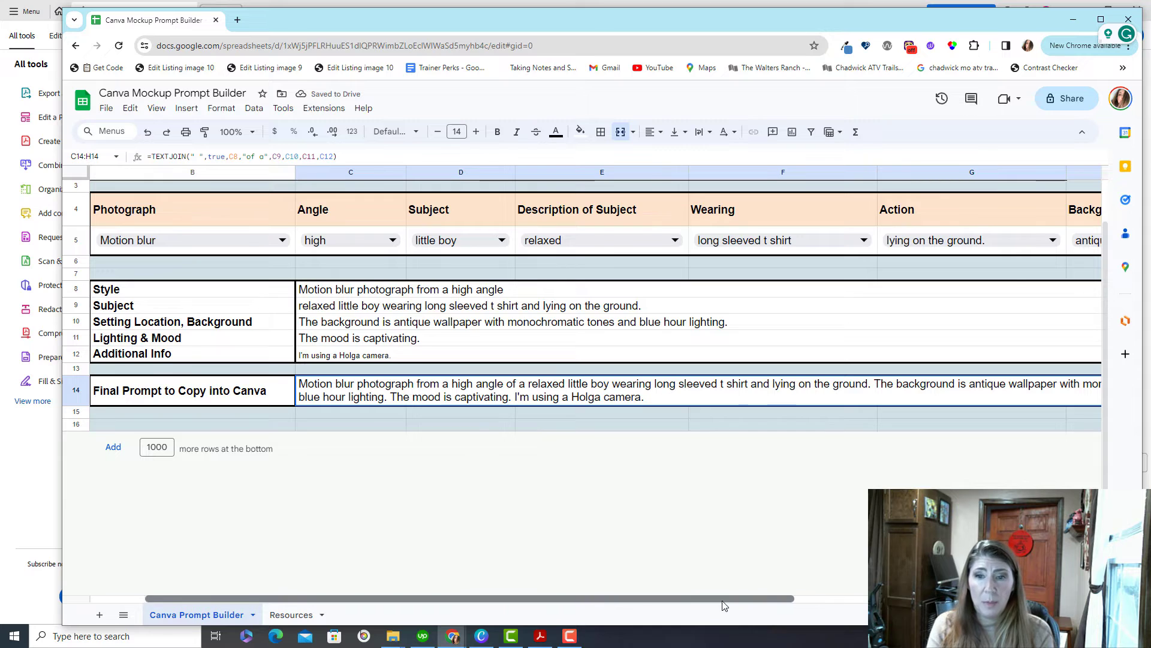
drag(591, 607, 582, 608)
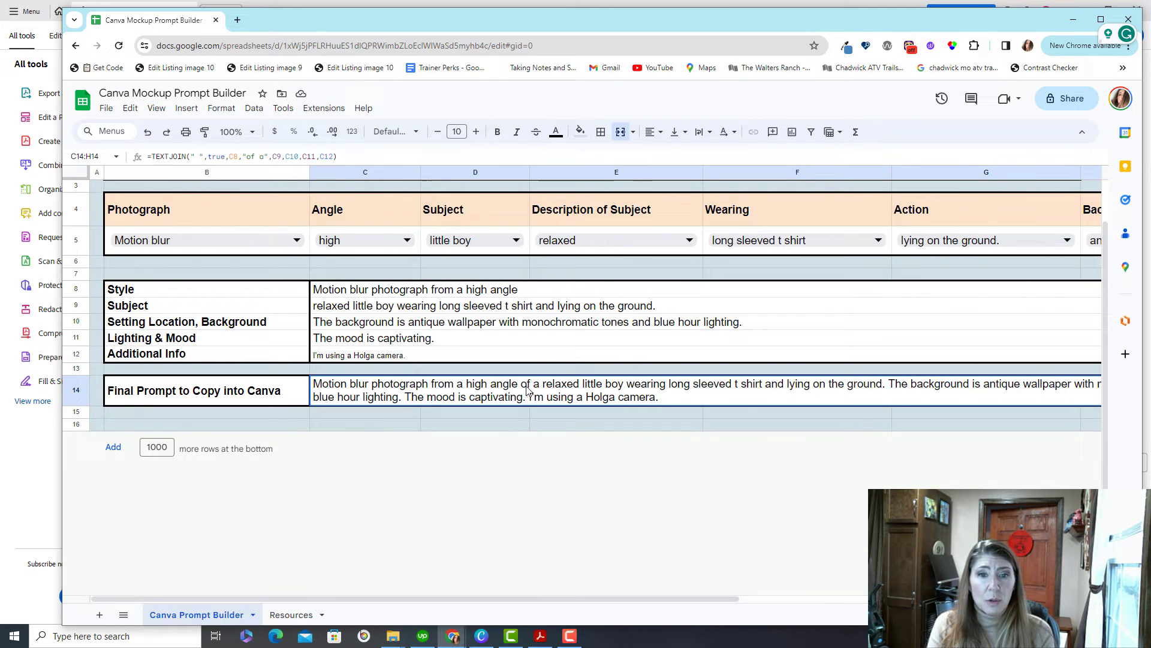
key(ctrl+c)
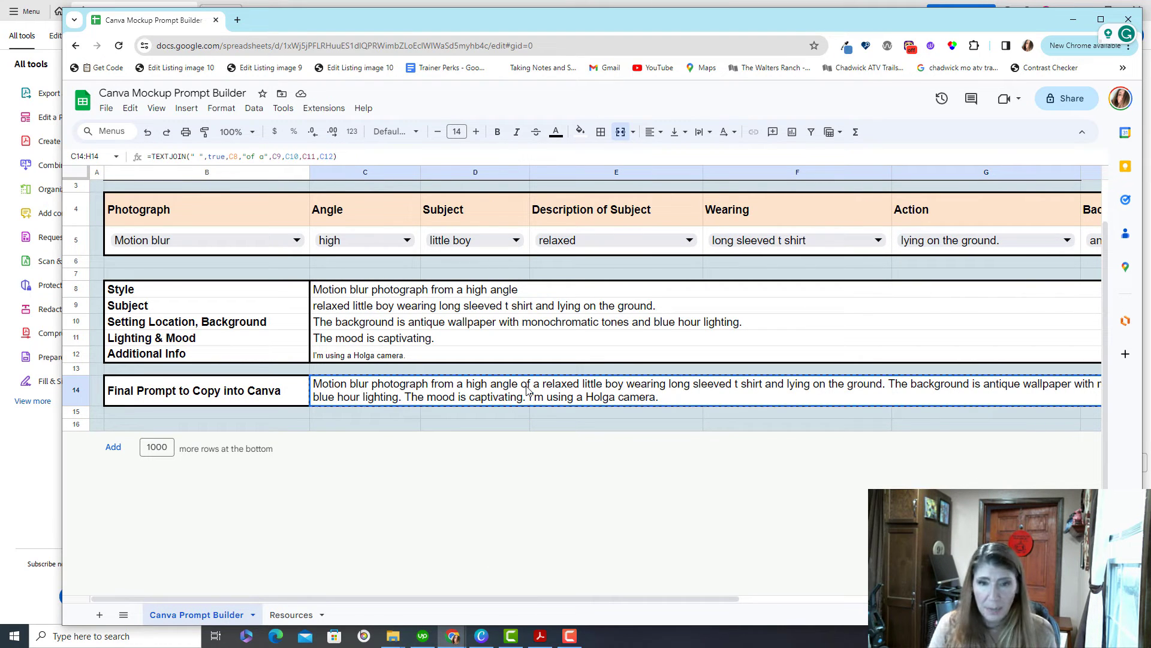
Step: Replace DreamStudio's old prompt with the copied sheet prompt and generate four new images
click(1074, 26)
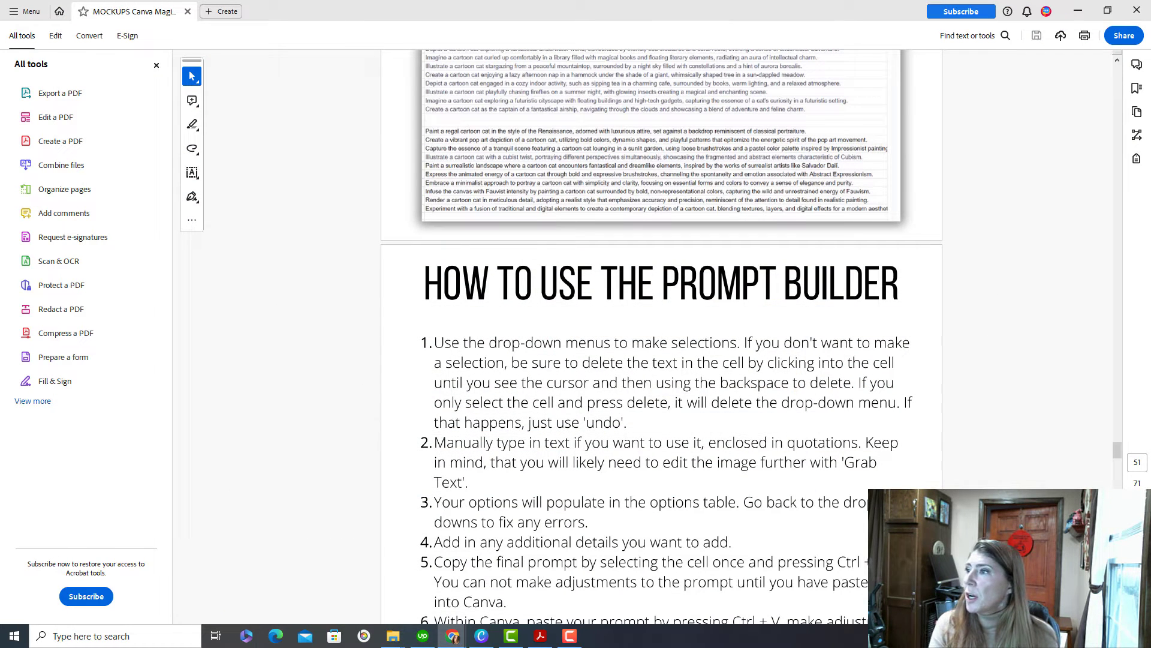
key(alt+Tab)
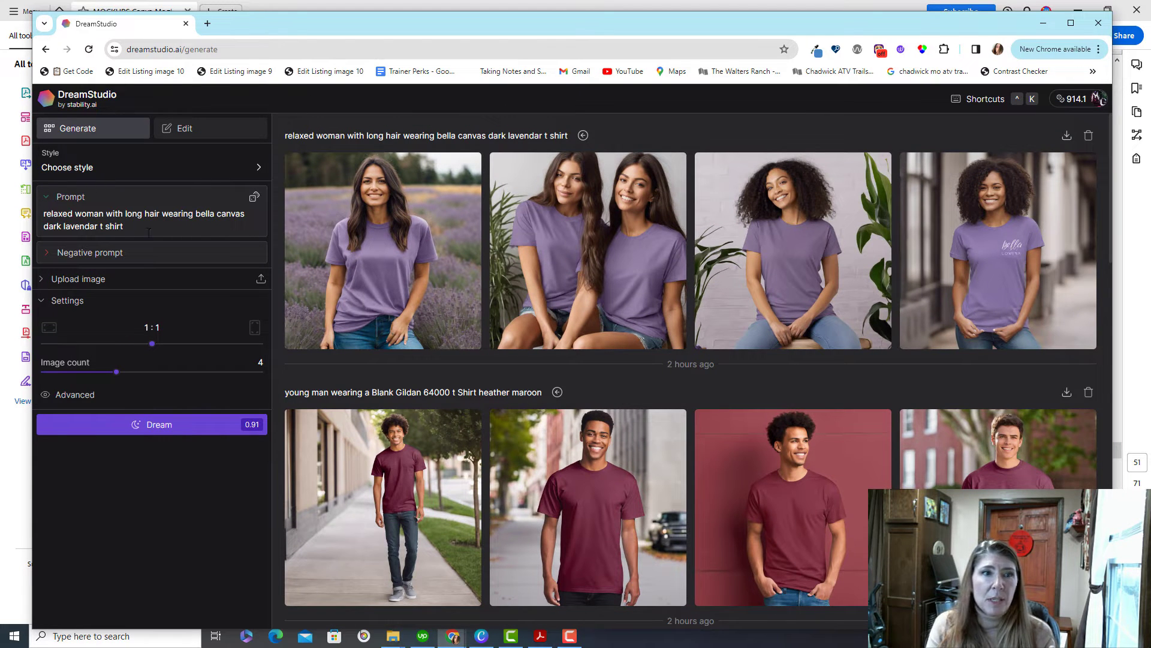
drag(142, 225, 26, 214)
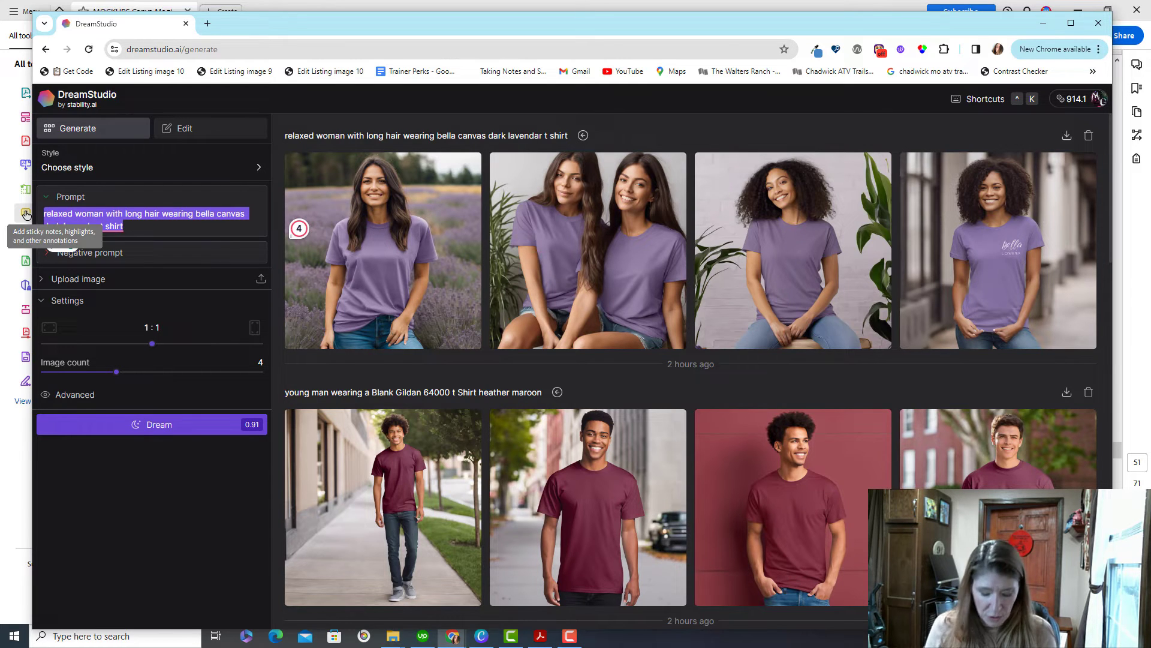
key(ctrl+v)
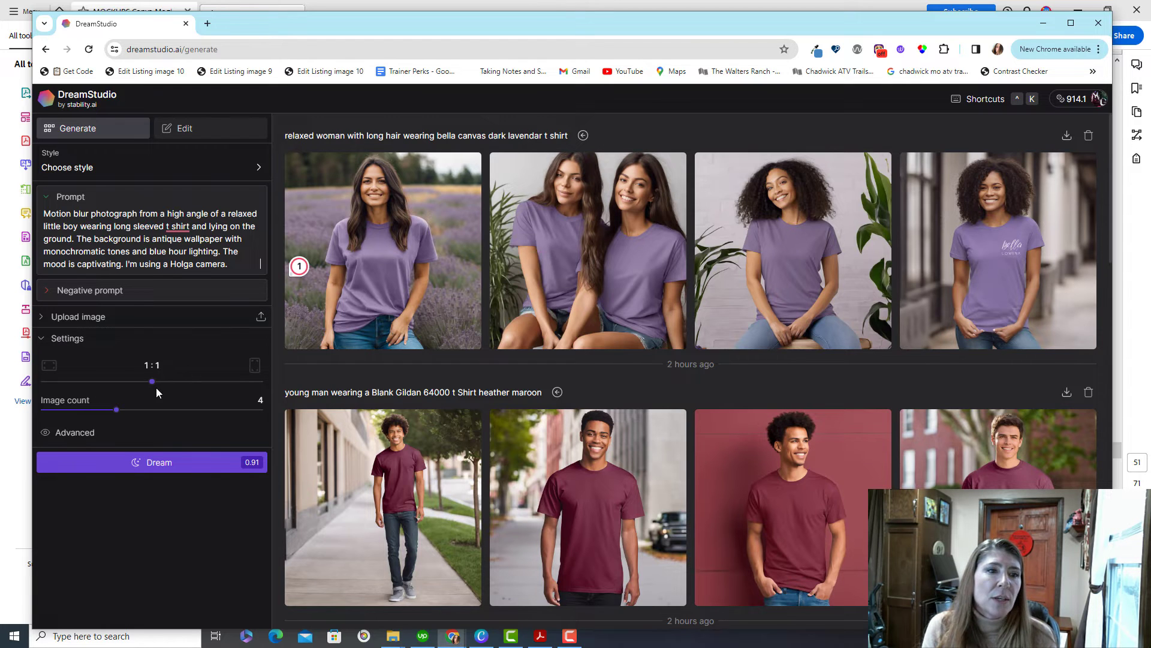
click(150, 465)
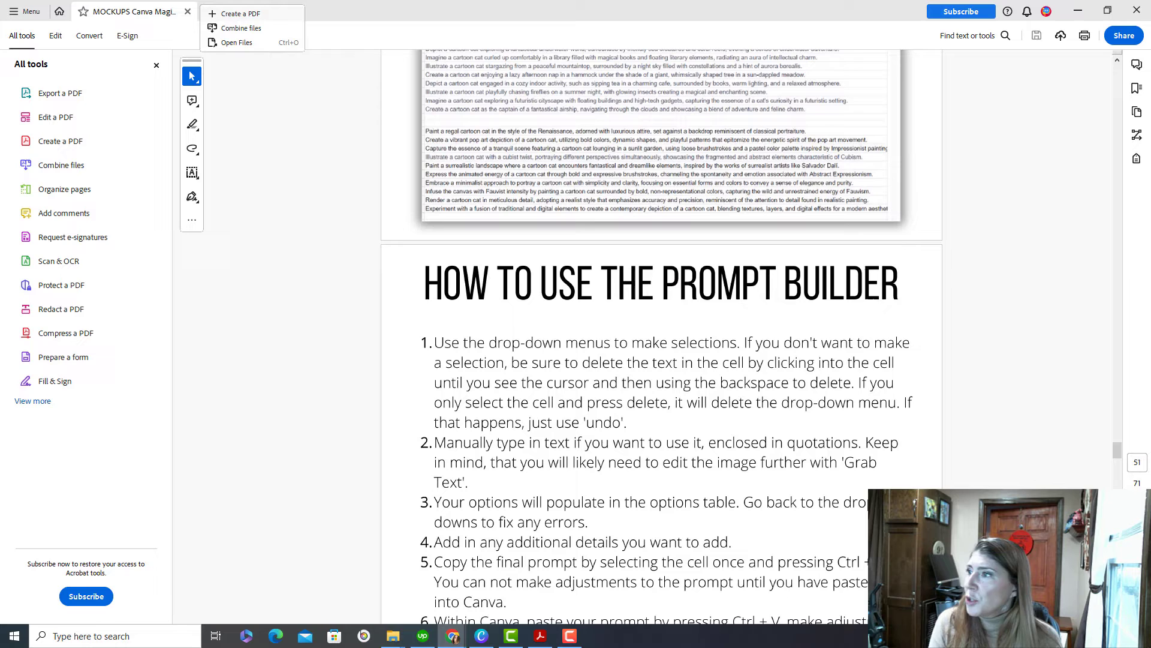
Step: Bring the Canva Mockup Prompt Builder sheet back to front and select an empty cell
mouse_move(453, 636)
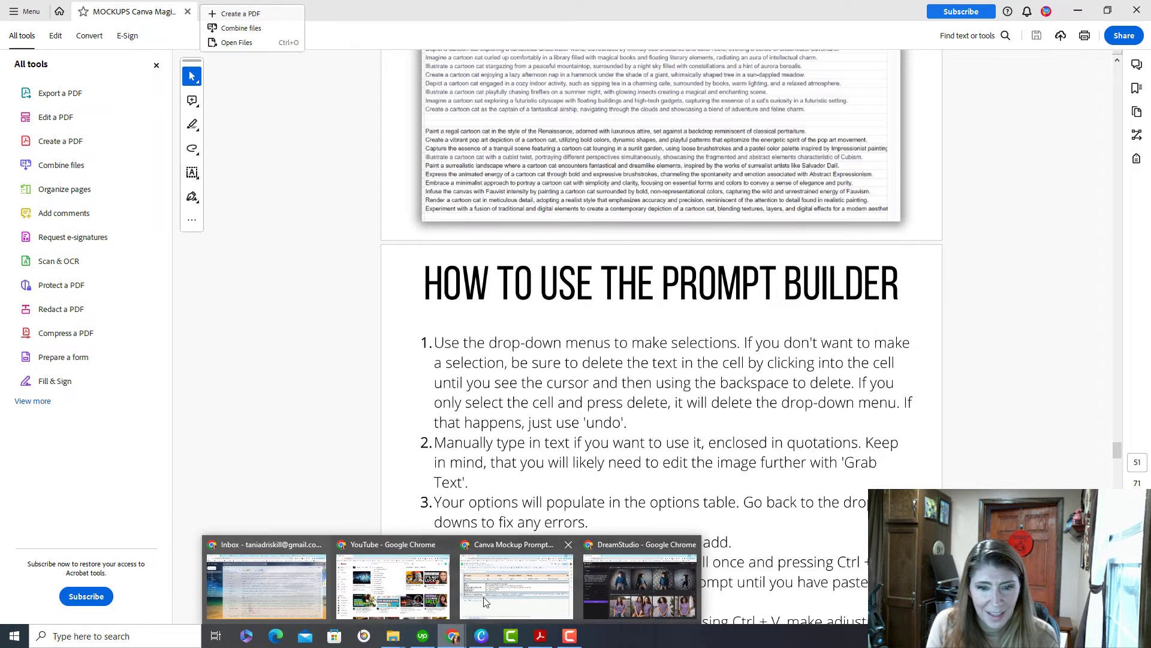
click(544, 580)
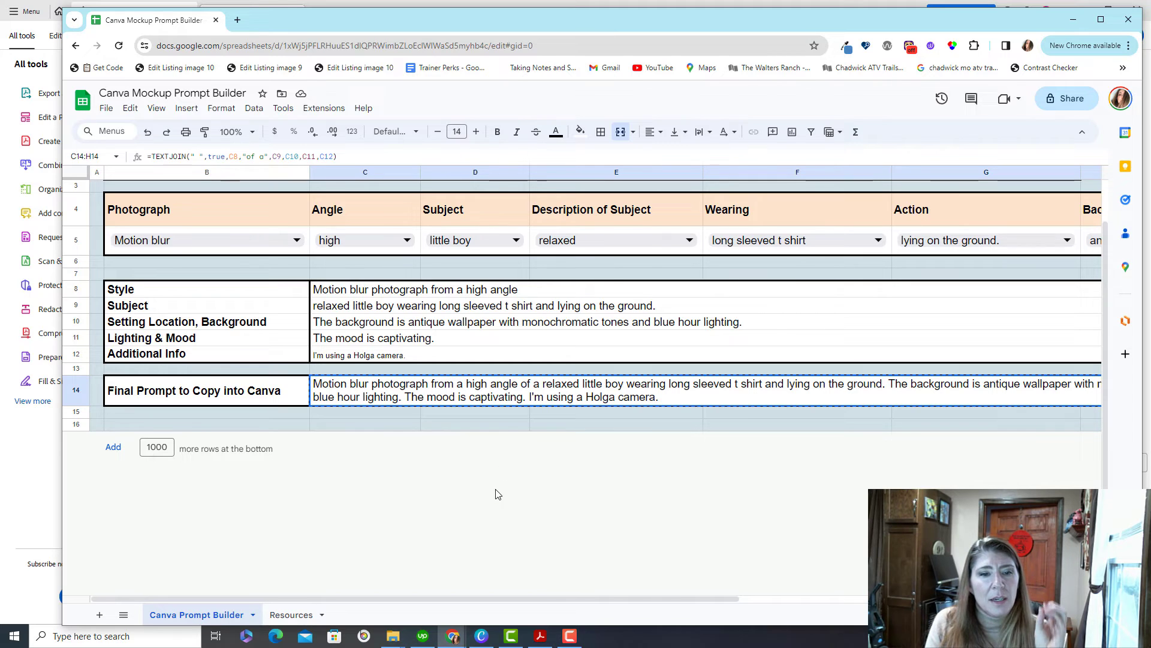
click(509, 425)
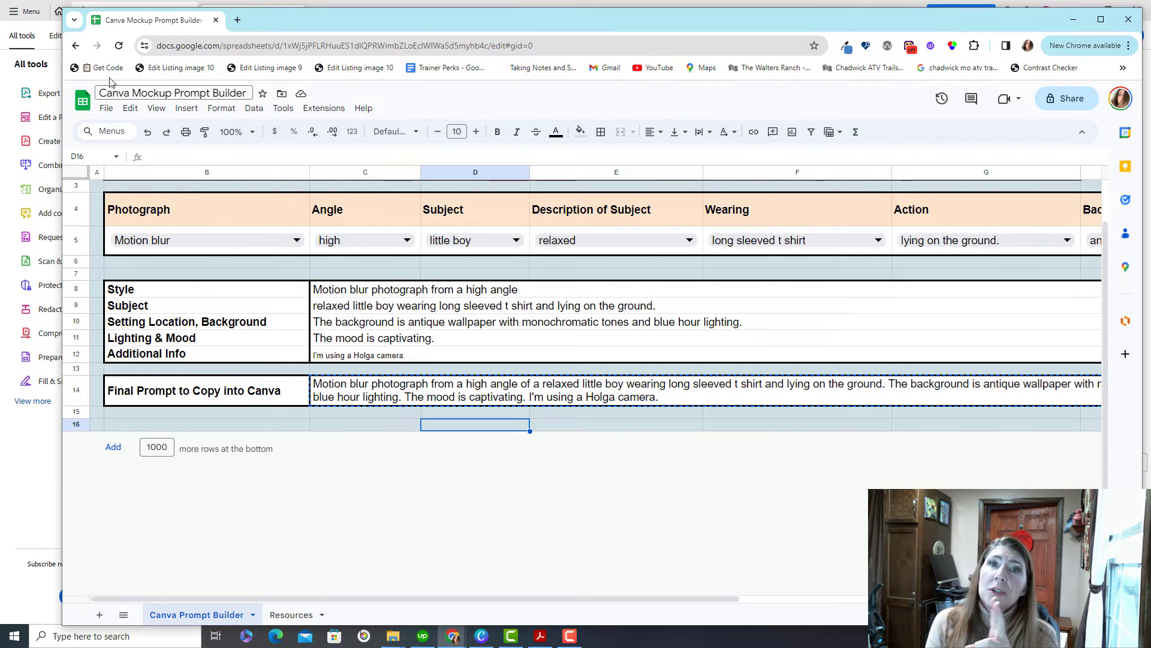
Step: Review the sheet's version history, return to editing, and check View for hidden sheets
click(103, 108)
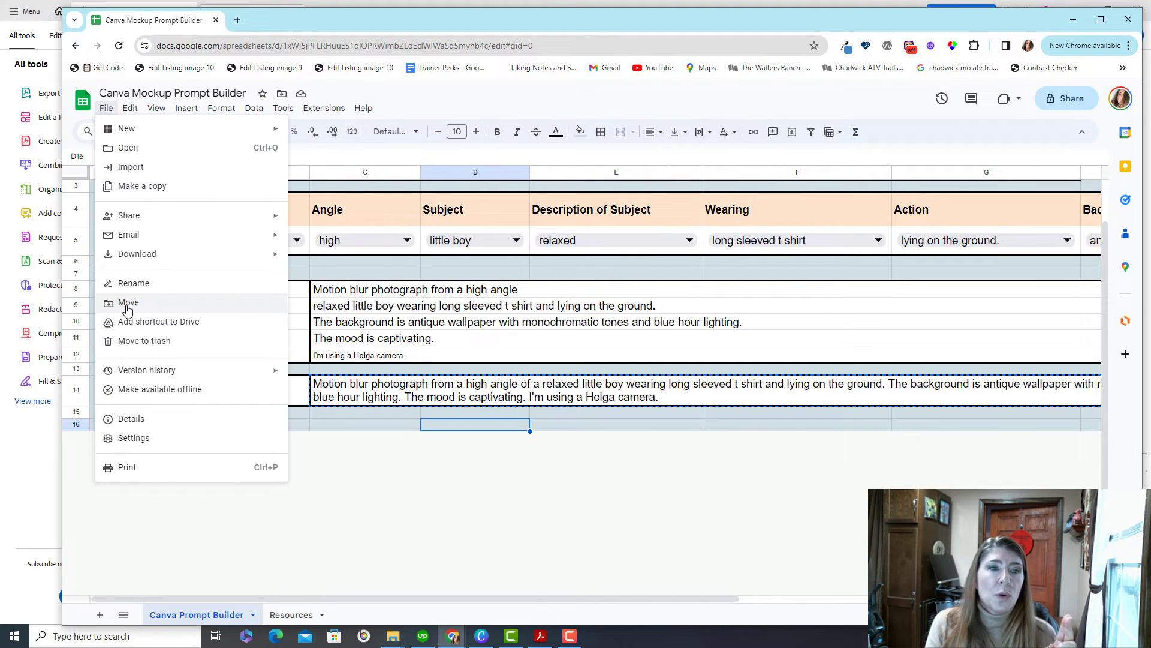
mouse_move(150, 370)
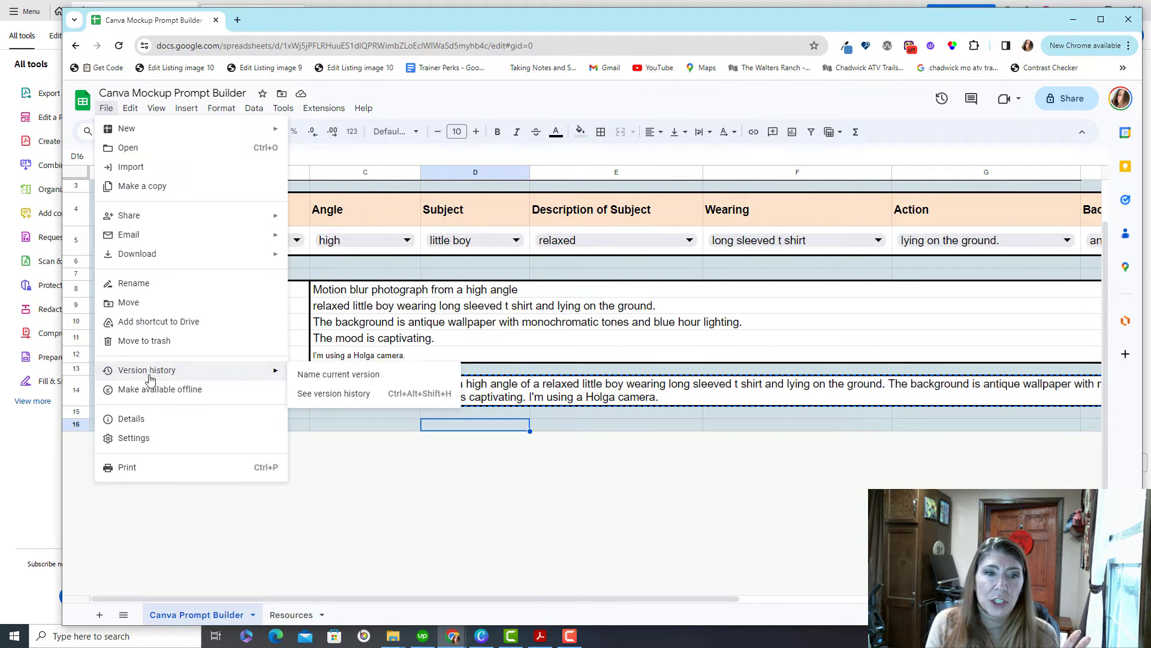
click(384, 390)
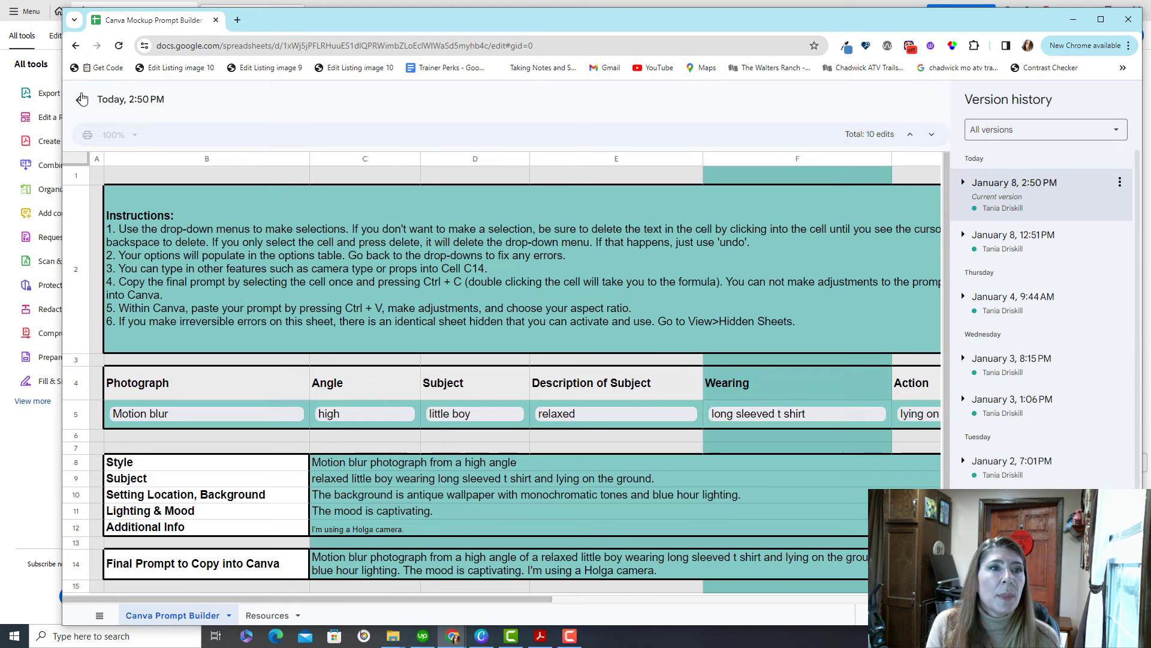
click(81, 99)
click(157, 108)
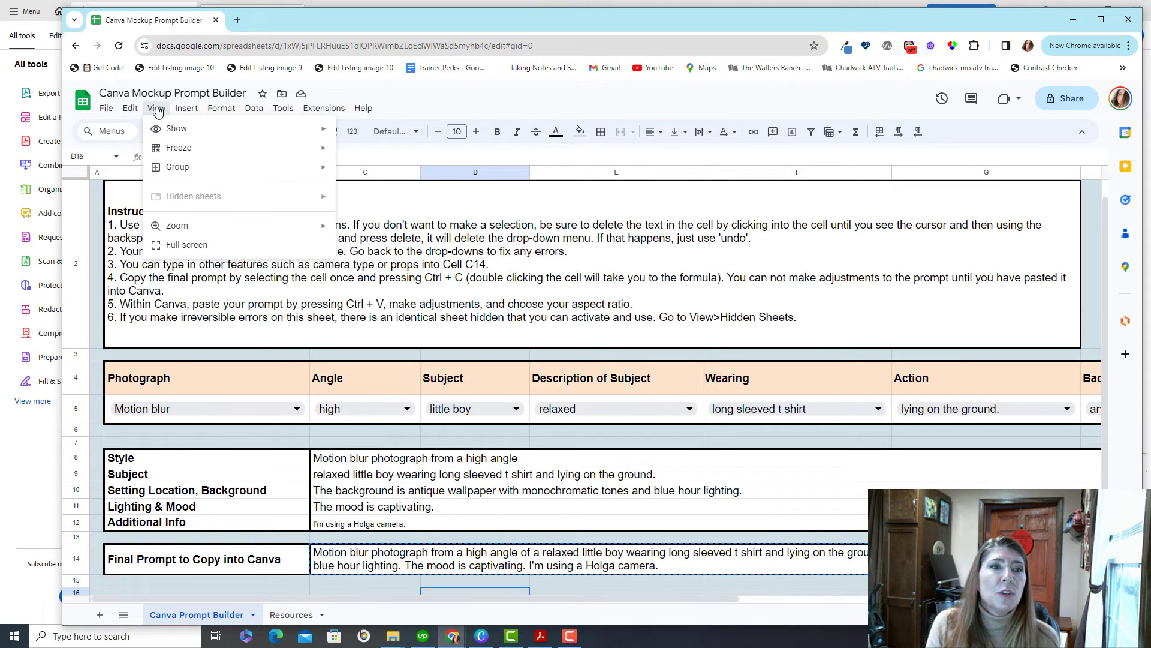
click(554, 118)
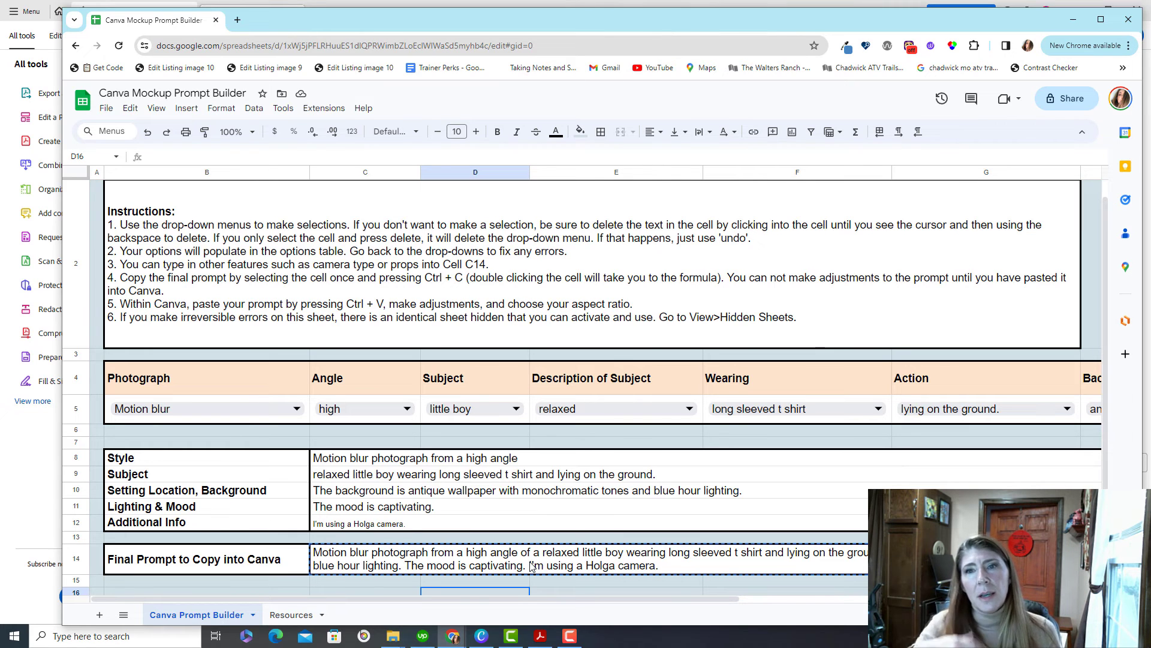
Step: Hide the spreadsheet and scroll the ebook back to page 31, 'Creating Mockup Photos'
click(1073, 19)
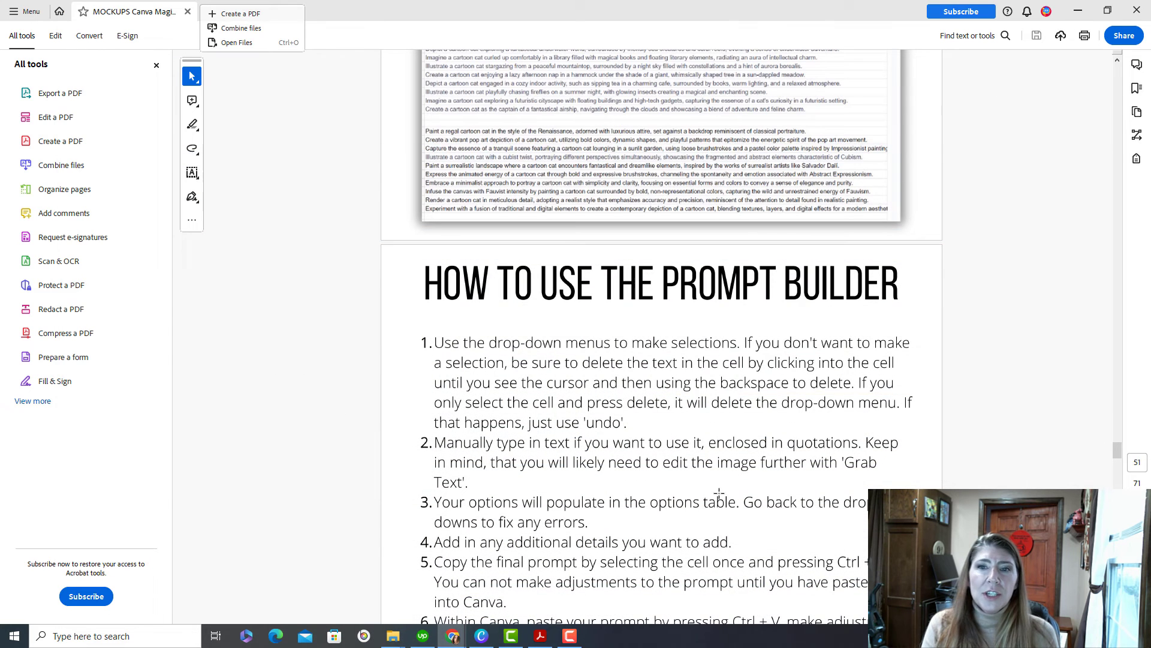
drag(1113, 459, 1126, 316)
scroll(740, 426, down, 8)
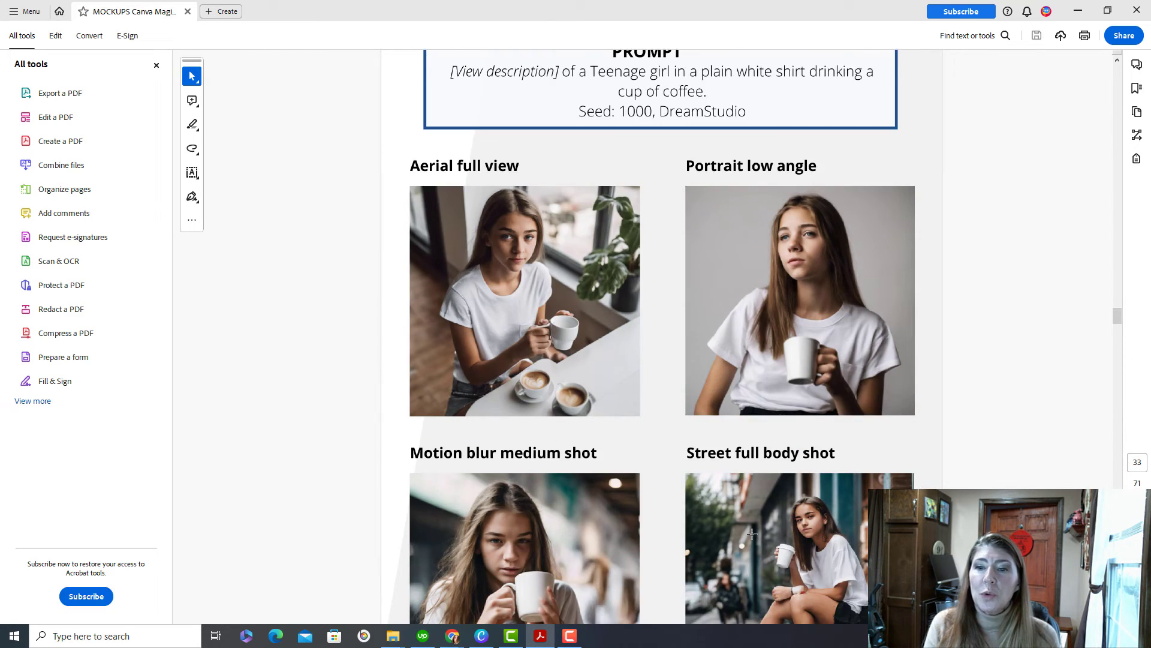
scroll(755, 532, down, 1)
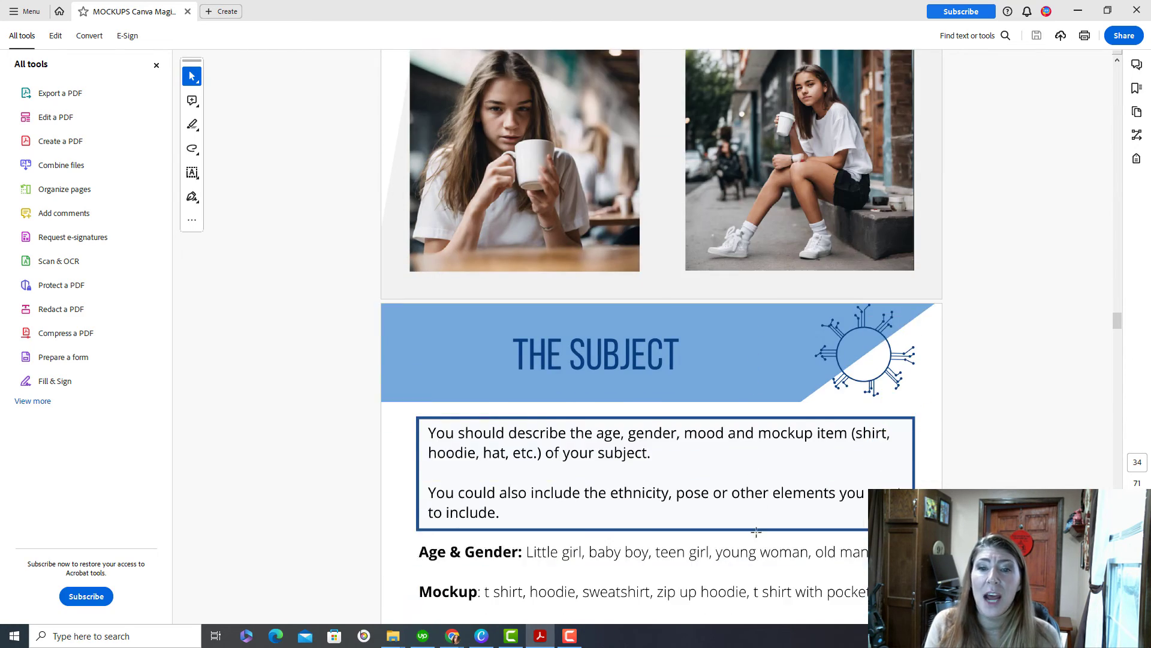
scroll(899, 419, up, 1)
mouse_move(1117, 320)
mouse_down()
mouse_move(1117, 354)
mouse_move(1120, 304)
mouse_up()
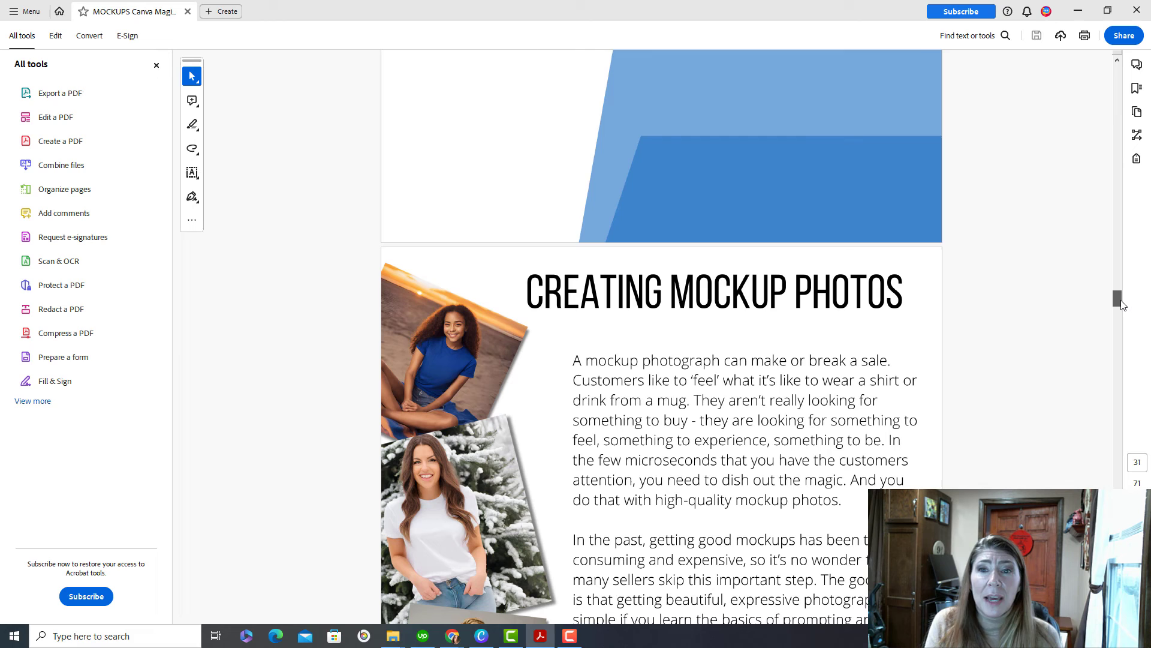